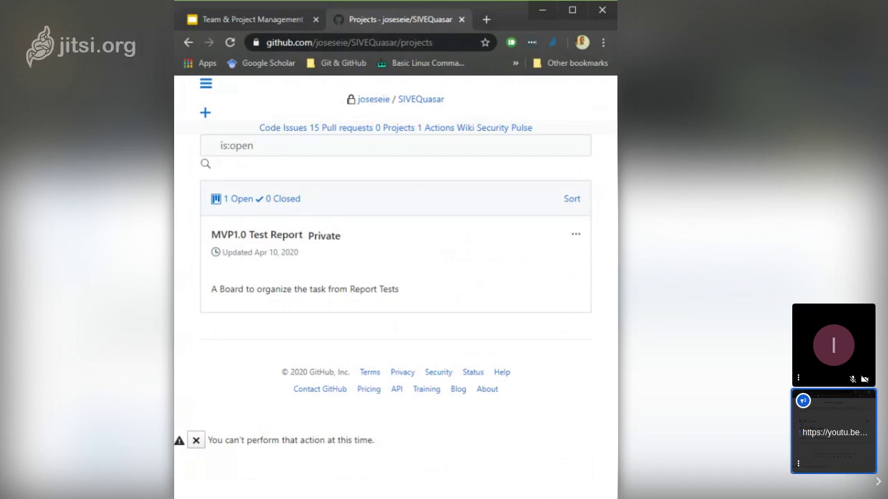
- Open Google search tabs for trello and keep, placing the slack tab after trello
{"action": "left_click", "coordinate": [486, 19]}
{"action": "type", "text": "trello"}
{"action": "key", "text": "Return"}
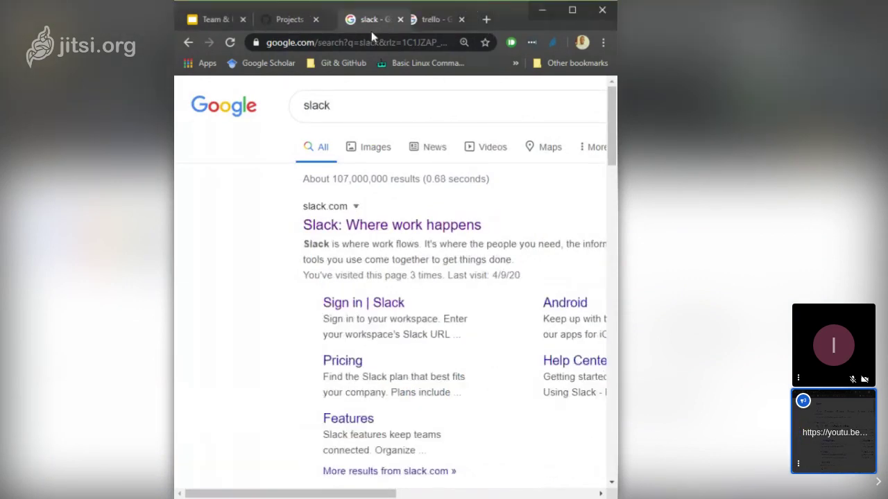
{"action": "left_click_drag", "start_coordinate": [371, 31], "coordinate": [466, 22]}
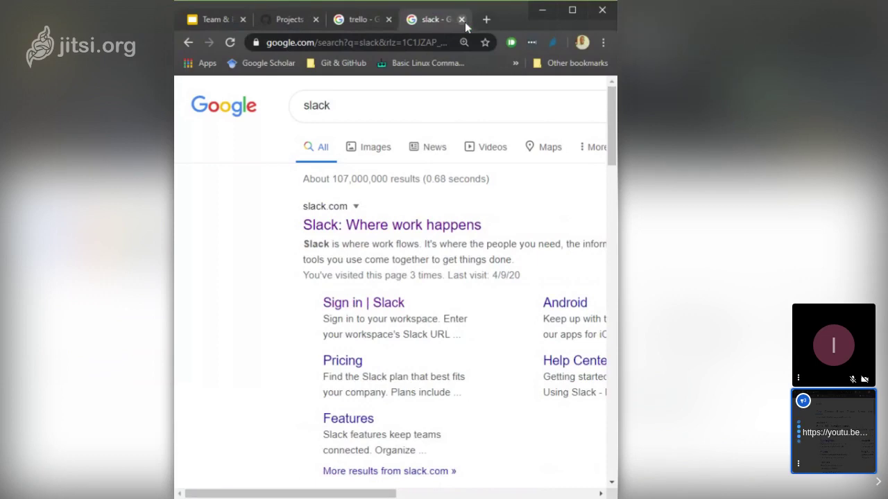
{"action": "left_click", "coordinate": [300, 20]}
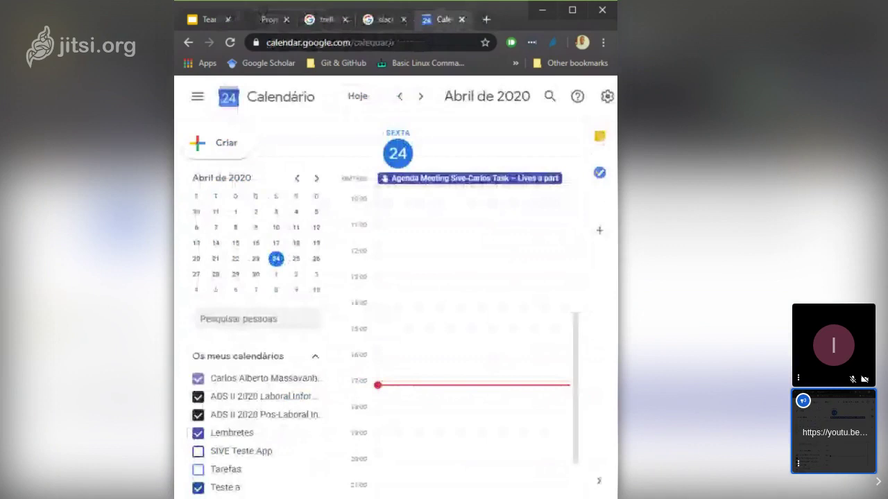
{"action": "left_click", "coordinate": [455, 26]}
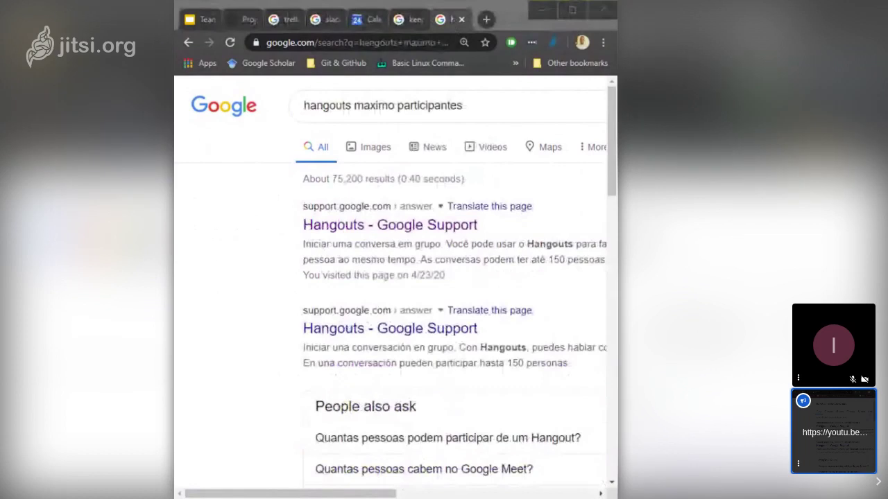
- Maximize the Chrome window and return to the Team & Project Management slides
{"action": "left_click", "coordinate": [572, 10]}
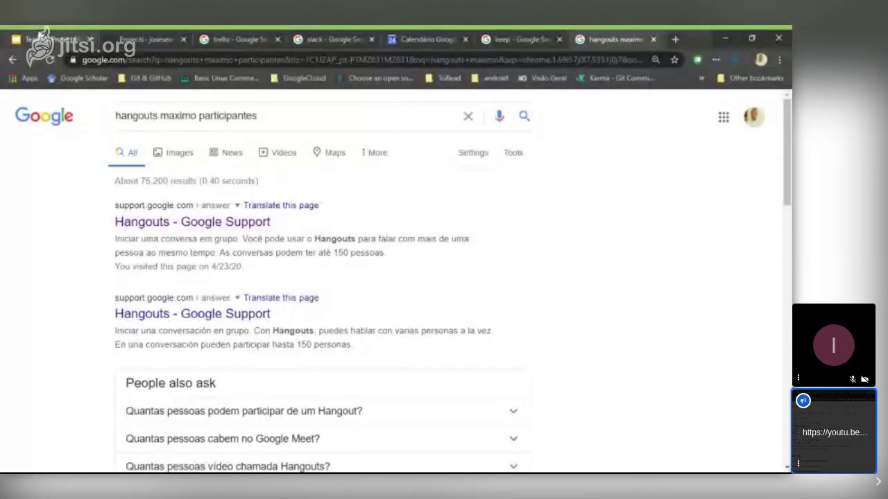
{"action": "left_click", "coordinate": [146, 39]}
{"action": "left_click", "coordinate": [146, 39]}
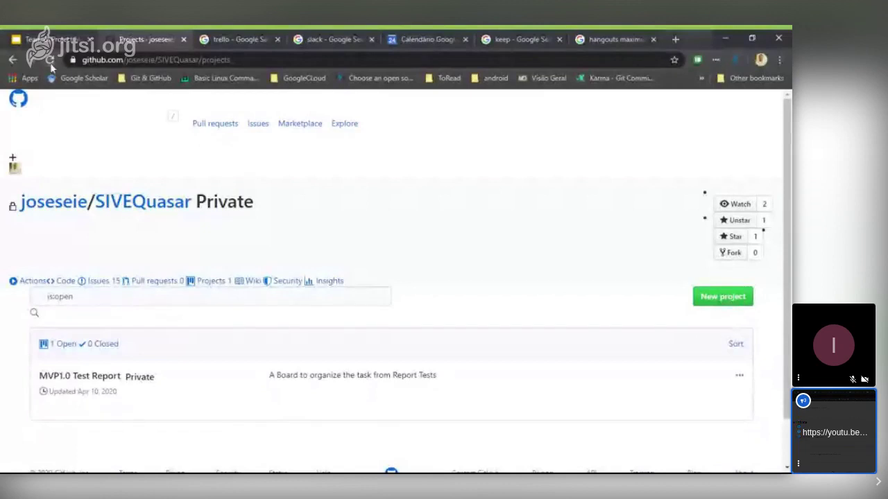
{"action": "left_click", "coordinate": [44, 36]}
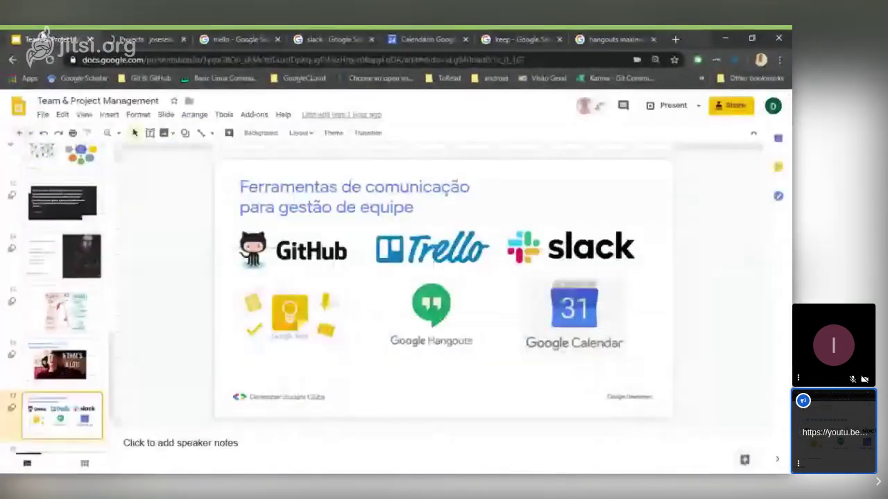
- Switch to SIVEQuasar's GitHub Projects tab showing the MVP1.0 Test Report board
{"action": "left_click", "coordinate": [143, 38]}
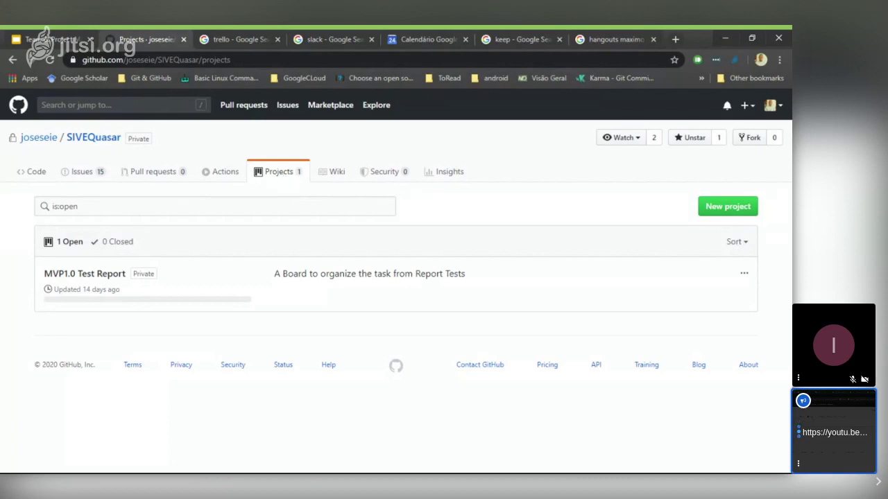
- Start a new project named 'Teste', choose the Basic kanban template, and create it
{"action": "left_click", "coordinate": [23, 179]}
{"action": "left_click", "coordinate": [721, 206]}
{"action": "type", "text": "Teste"}
{"action": "left_click", "coordinate": [452, 277]}
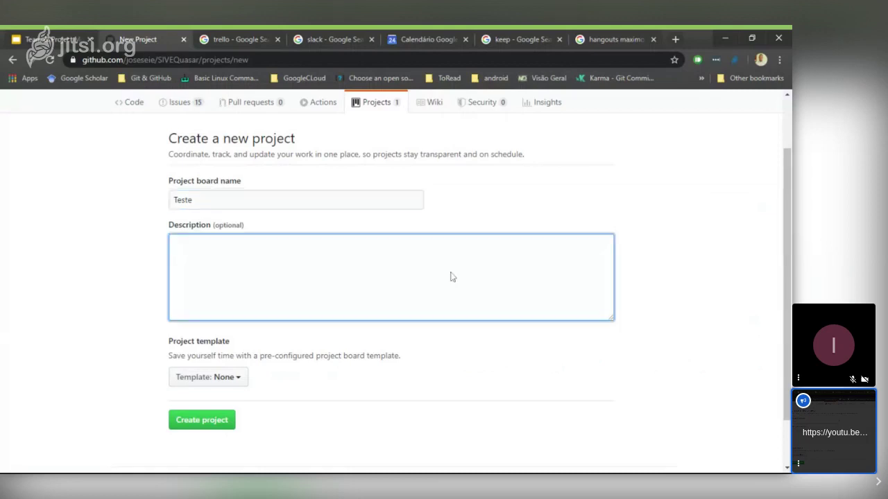
{"action": "left_click", "coordinate": [238, 377]}
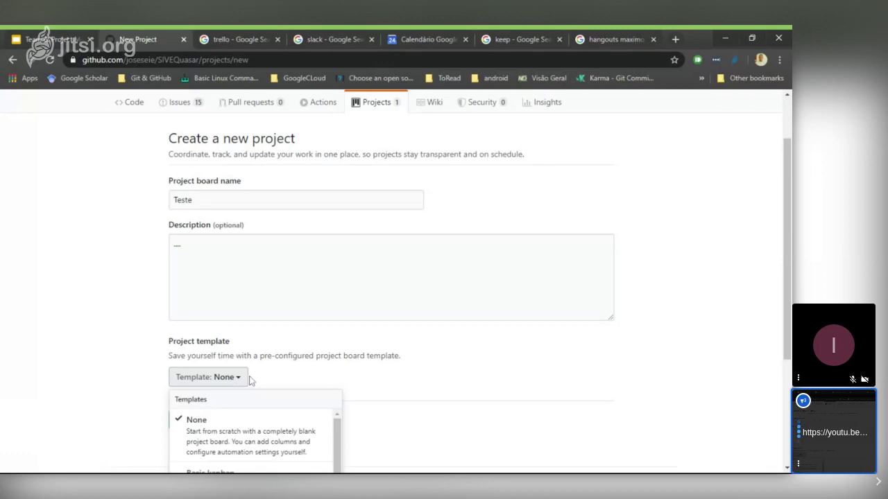
{"action": "scroll", "coordinate": [251, 381], "scroll_direction": "down", "scroll_amount": 3}
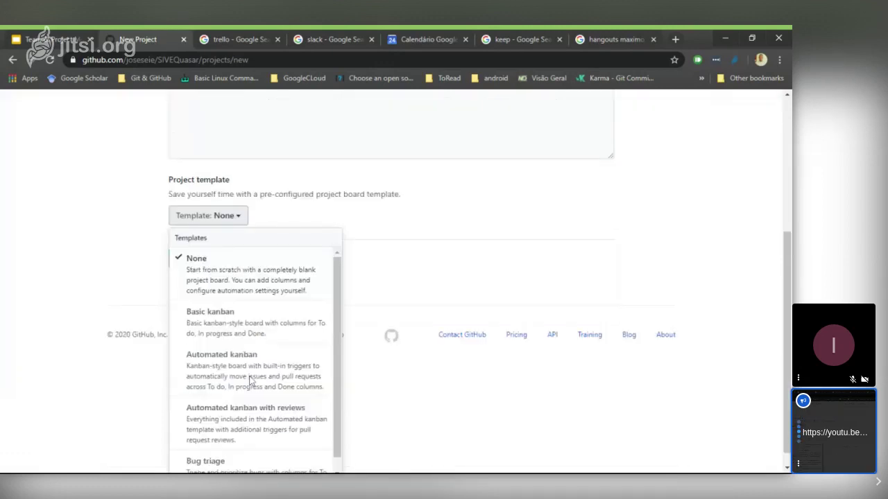
{"action": "scroll", "coordinate": [251, 380], "scroll_direction": "down", "scroll_amount": 1}
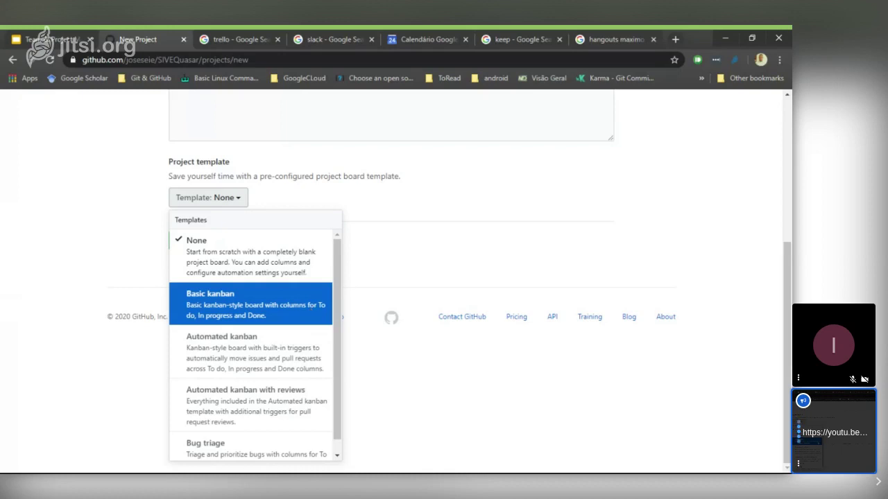
{"action": "left_click", "coordinate": [229, 303]}
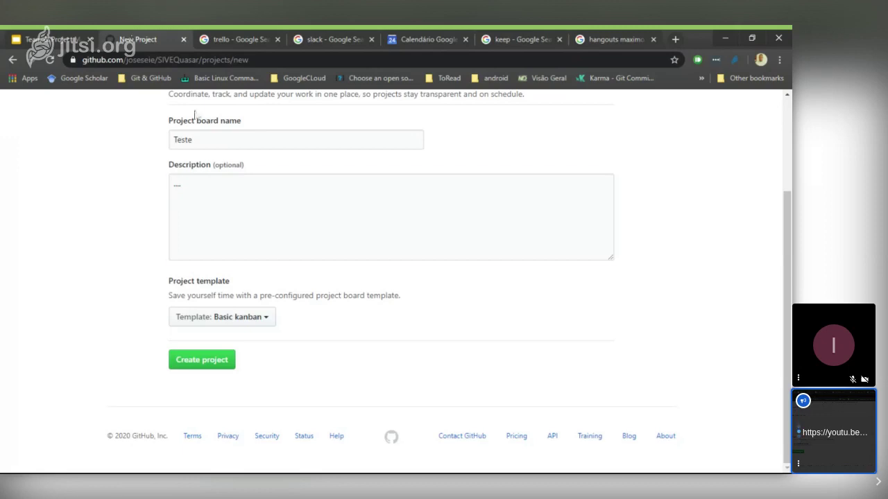
{"action": "left_click", "coordinate": [180, 185]}
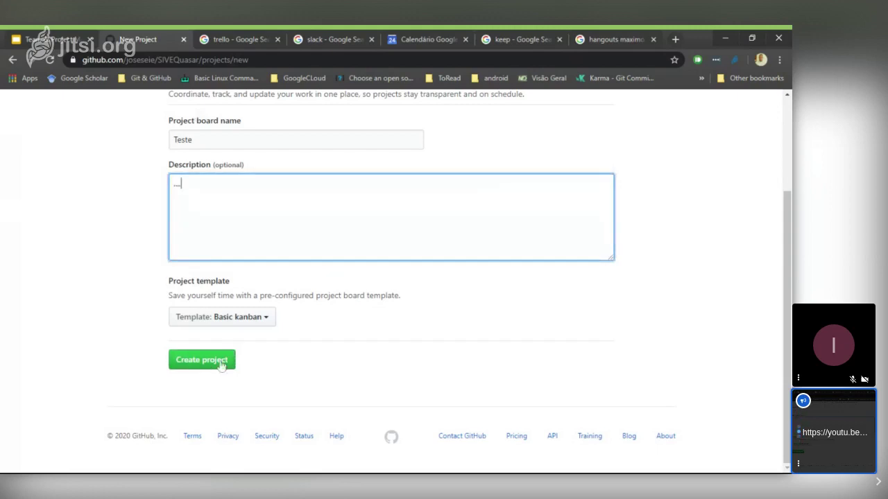
{"action": "left_click", "coordinate": [221, 366]}
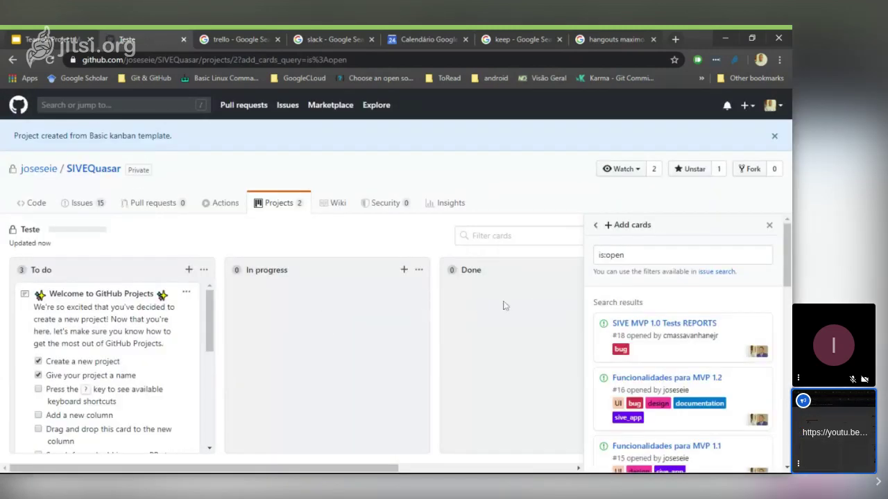
- Close the add-cards panel and try dragging the Welcome card between columns, ending in To do
{"action": "left_click", "coordinate": [769, 229]}
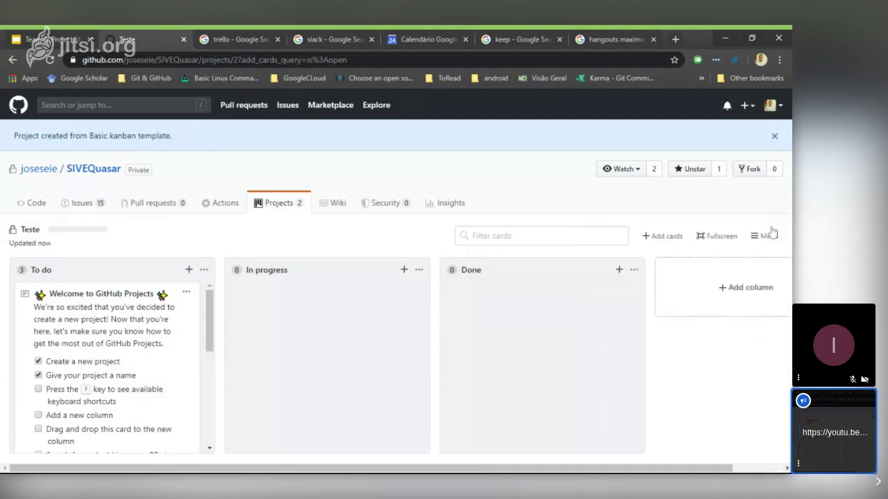
{"action": "scroll", "coordinate": [171, 340], "scroll_direction": "down", "scroll_amount": 5}
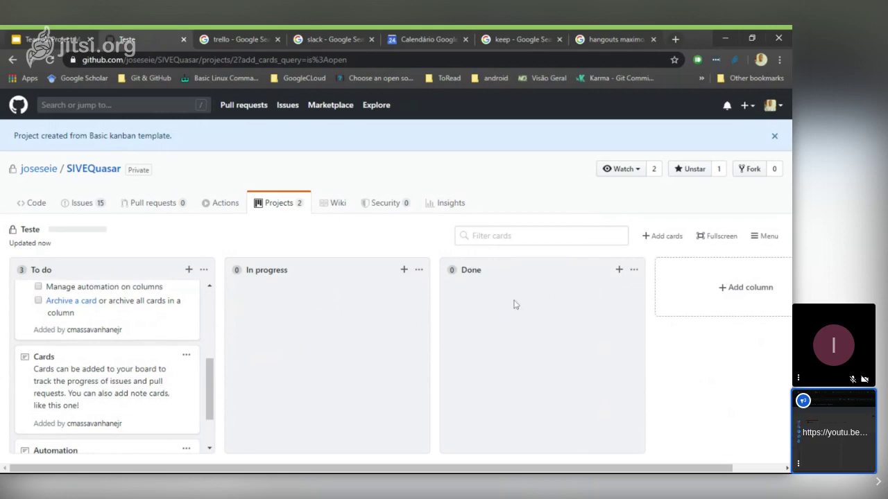
{"action": "left_click_drag", "start_coordinate": [211, 378], "coordinate": [220, 309]}
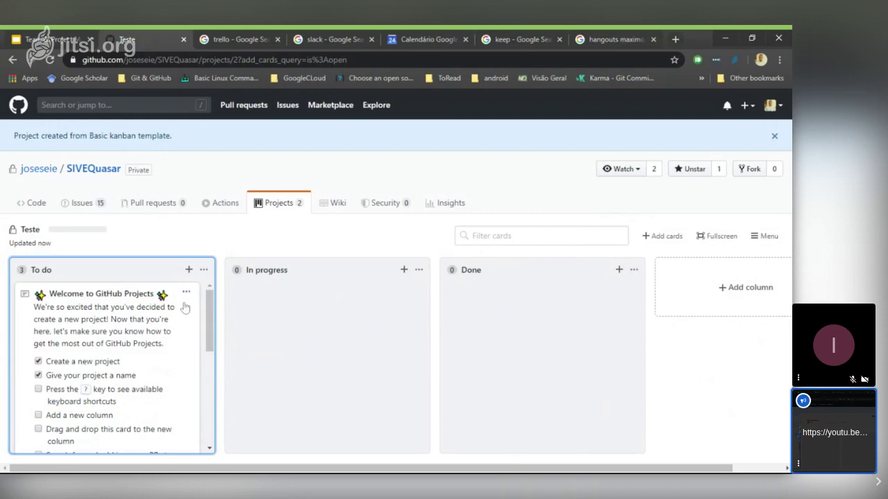
{"action": "scroll", "coordinate": [143, 371], "scroll_direction": "down", "scroll_amount": 5}
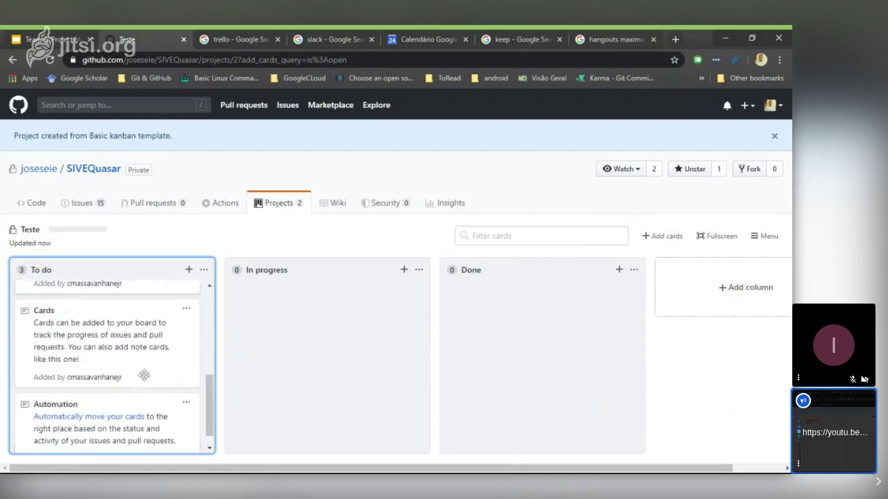
{"action": "scroll", "coordinate": [144, 375], "scroll_direction": "down", "scroll_amount": 1}
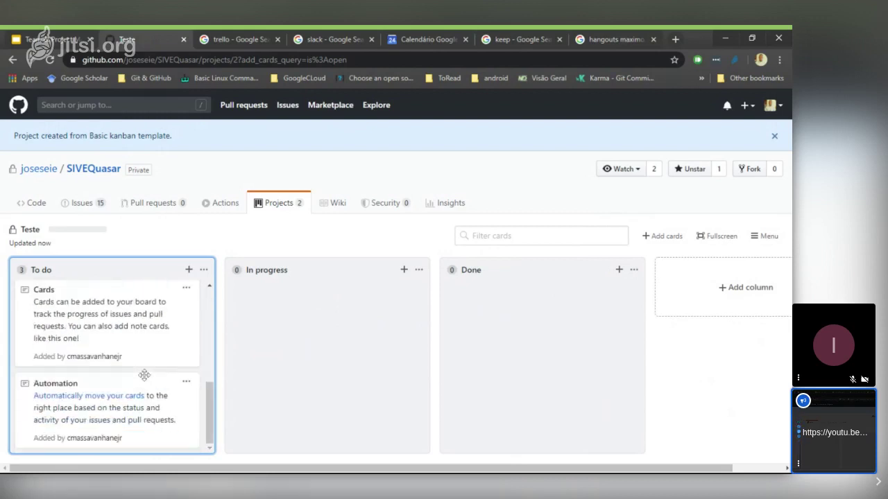
{"action": "scroll", "coordinate": [164, 345], "scroll_direction": "up", "scroll_amount": 3}
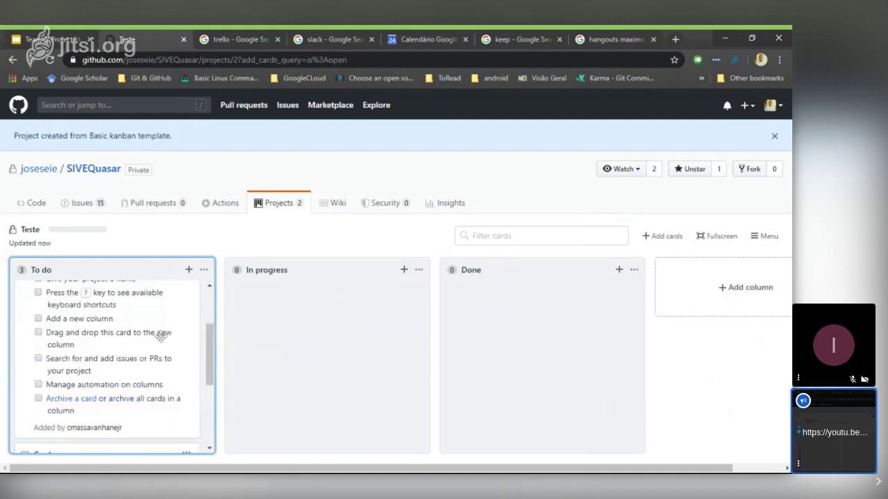
{"action": "scroll", "coordinate": [153, 330], "scroll_direction": "up", "scroll_amount": 3}
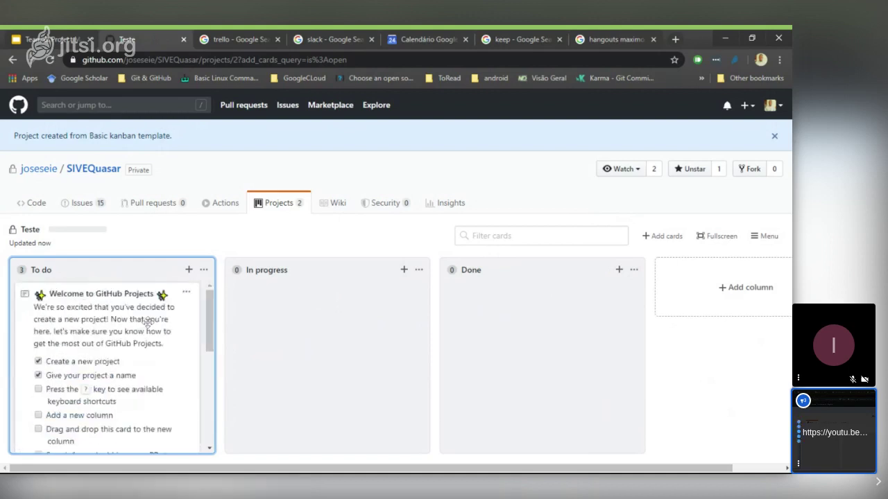
{"action": "scroll", "coordinate": [150, 319], "scroll_direction": "down", "scroll_amount": 3}
{"action": "left_click_drag", "start_coordinate": [153, 316], "coordinate": [359, 320]}
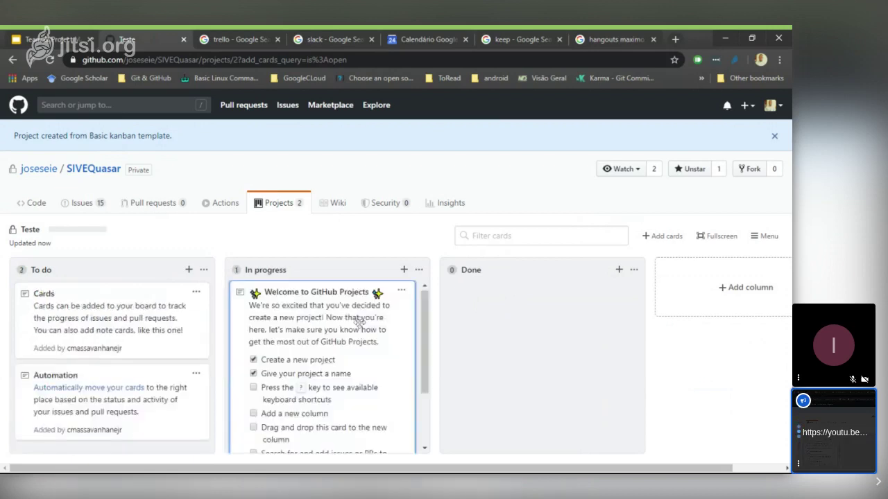
{"action": "scroll", "coordinate": [359, 321], "scroll_direction": "down", "scroll_amount": 2}
{"action": "scroll", "coordinate": [361, 327], "scroll_direction": "up", "scroll_amount": 1}
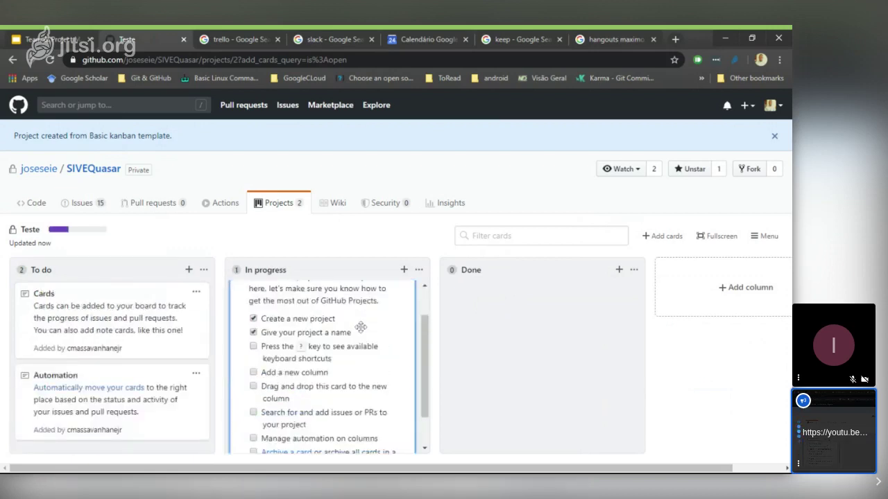
{"action": "scroll", "coordinate": [361, 327], "scroll_direction": "up", "scroll_amount": 1}
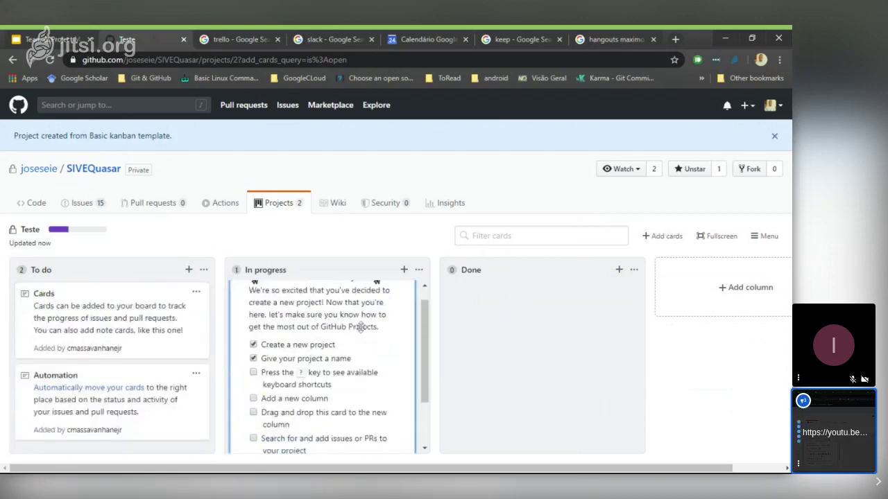
{"action": "left_click_drag", "start_coordinate": [361, 328], "coordinate": [512, 342]}
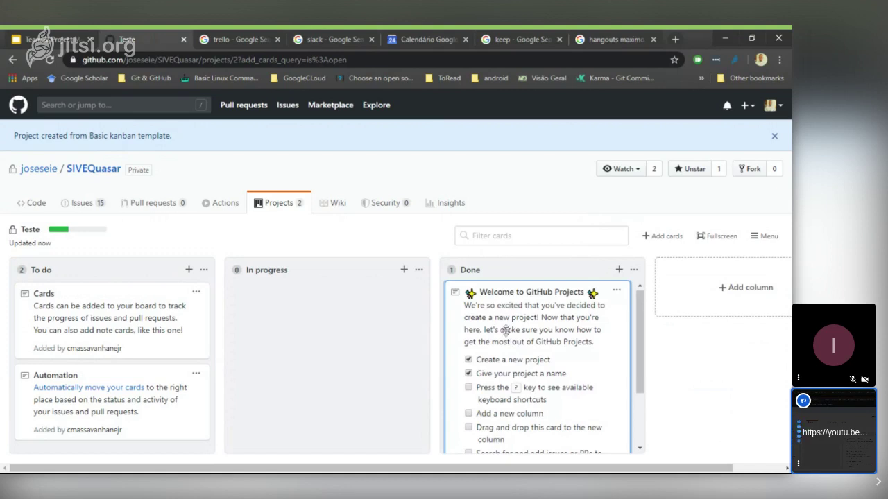
{"action": "left_click_drag", "start_coordinate": [499, 331], "coordinate": [111, 295]}
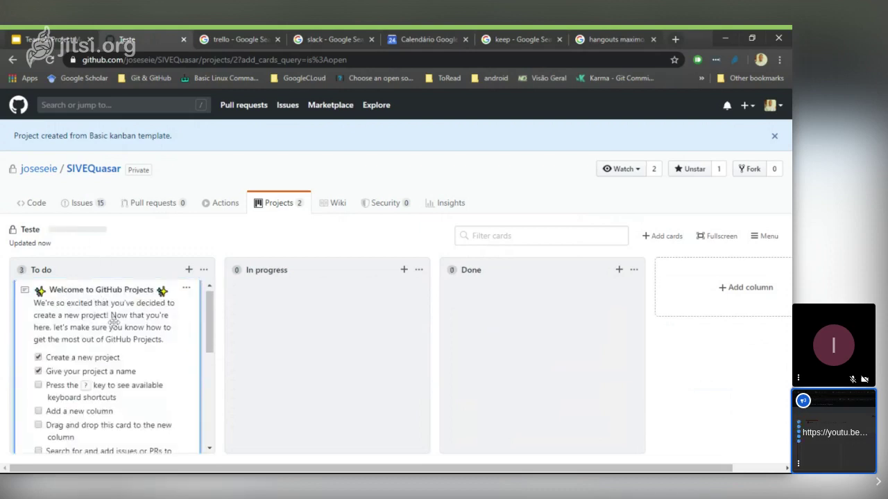
- Drag the Welcome to GitHub Projects card into the In progress column
{"action": "scroll", "coordinate": [113, 323], "scroll_direction": "down", "scroll_amount": 5}
{"action": "scroll", "coordinate": [113, 322], "scroll_direction": "up", "scroll_amount": 4}
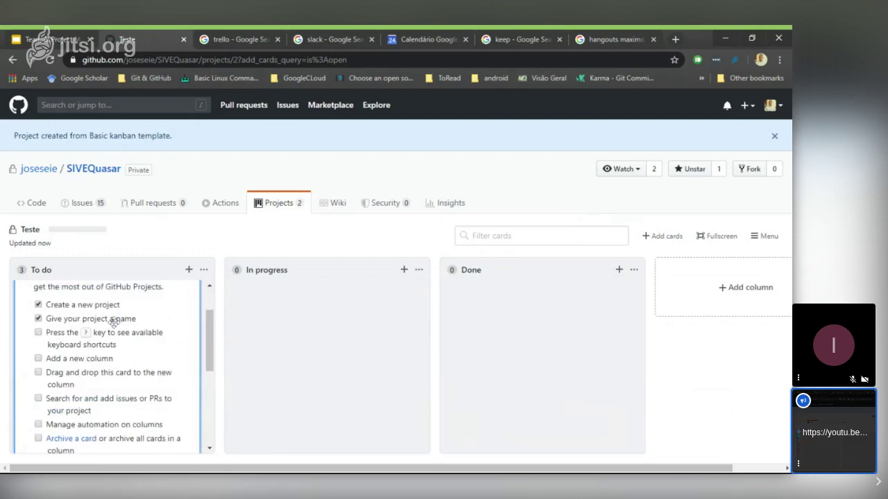
{"action": "scroll", "coordinate": [113, 323], "scroll_direction": "up", "scroll_amount": 1}
{"action": "scroll", "coordinate": [113, 323], "scroll_direction": "down", "scroll_amount": 3}
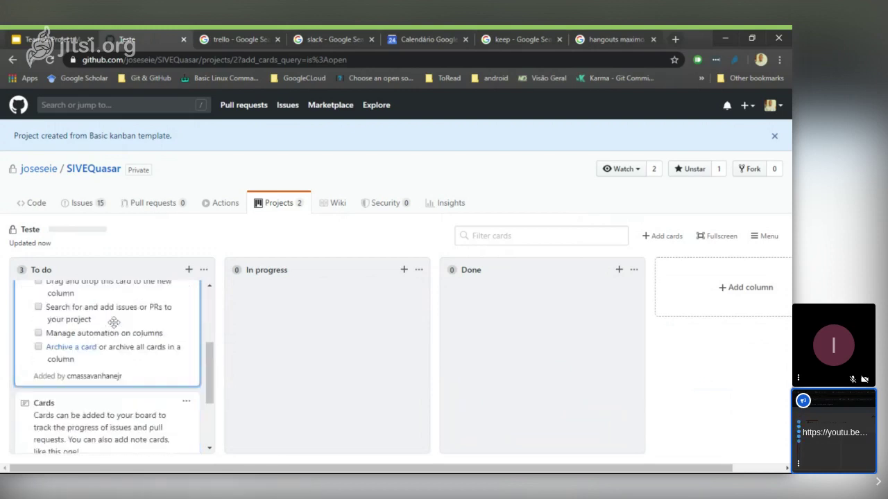
{"action": "scroll", "coordinate": [113, 323], "scroll_direction": "down", "scroll_amount": 1}
{"action": "scroll", "coordinate": [113, 322], "scroll_direction": "up", "scroll_amount": 2}
{"action": "scroll", "coordinate": [113, 322], "scroll_direction": "down", "scroll_amount": 2}
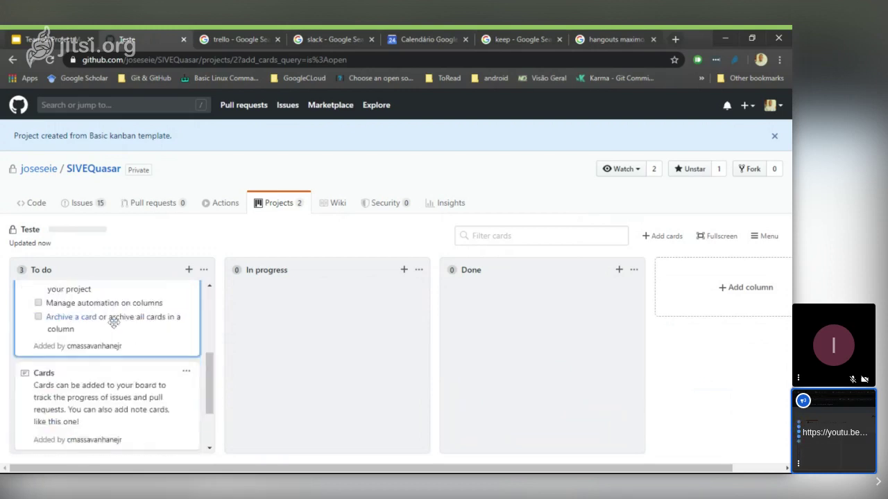
{"action": "scroll", "coordinate": [113, 322], "scroll_direction": "up", "scroll_amount": 2}
{"action": "scroll", "coordinate": [113, 322], "scroll_direction": "up", "scroll_amount": 1}
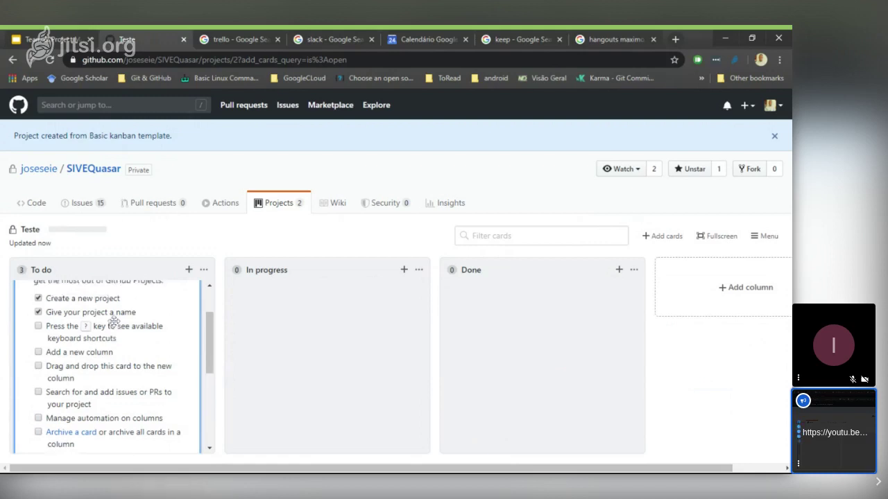
{"action": "left_click_drag", "start_coordinate": [114, 314], "coordinate": [323, 332]}
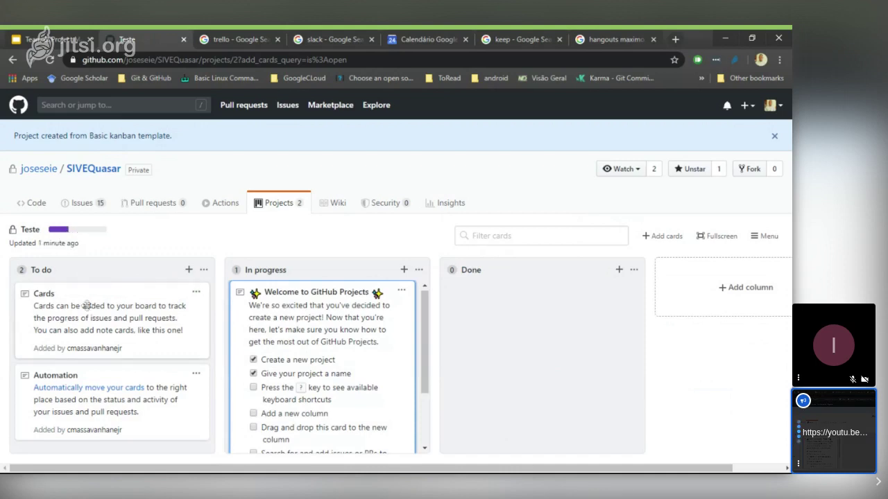
- Move the Cards note through In progress into the Done column
{"action": "left_click", "coordinate": [90, 308]}
{"action": "key", "text": "Right"}
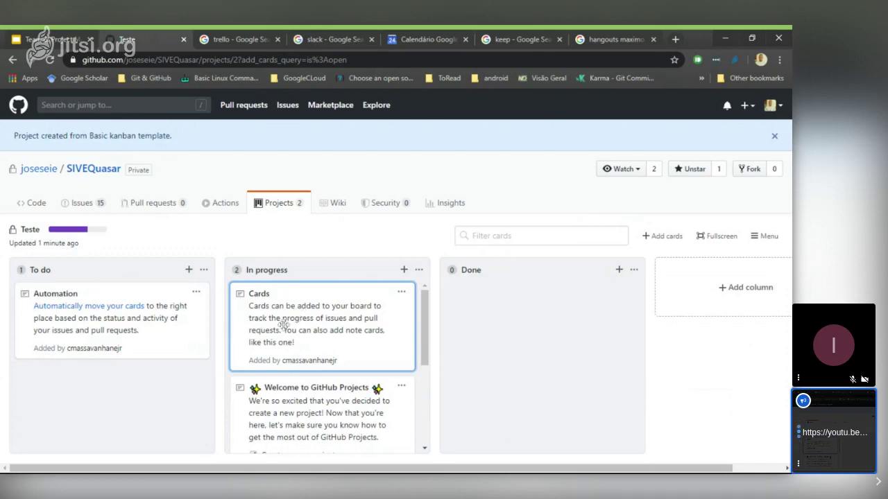
{"action": "left_click_drag", "start_coordinate": [284, 324], "coordinate": [474, 315]}
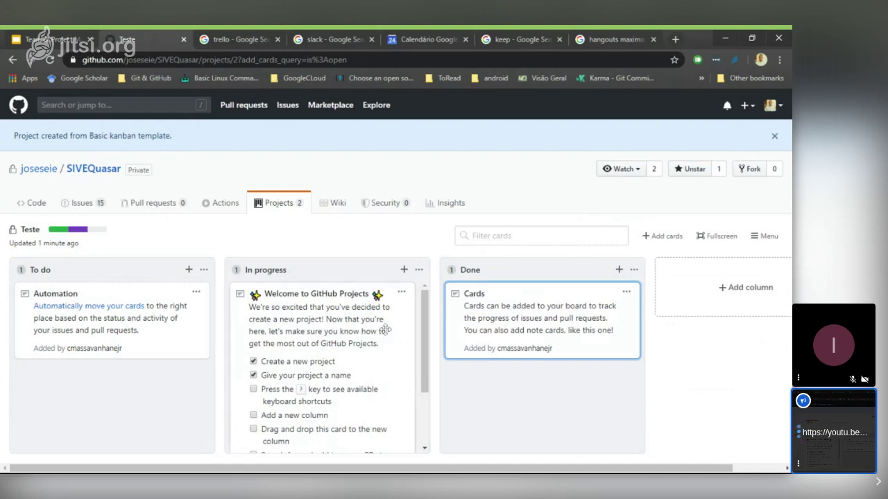
{"action": "scroll", "coordinate": [383, 318], "scroll_direction": "down", "scroll_amount": 1}
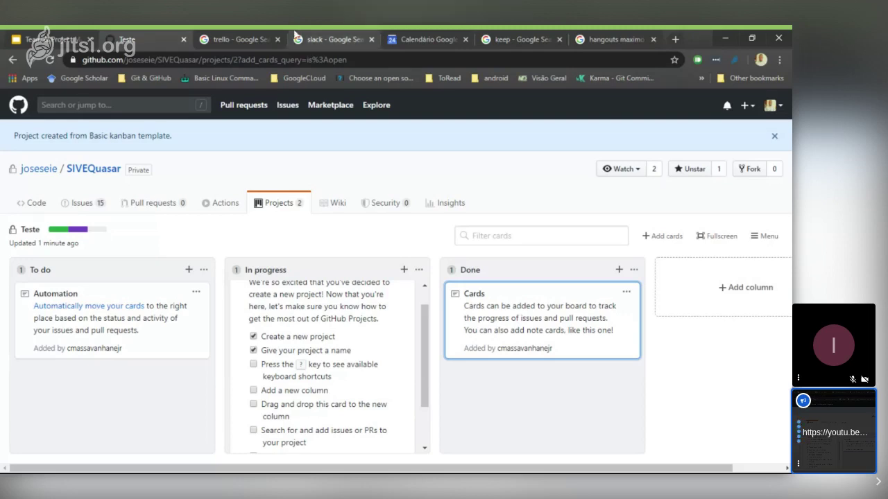
- Open the Trello site from the trello Google results in a new tab and close the results
{"action": "left_click", "coordinate": [250, 39]}
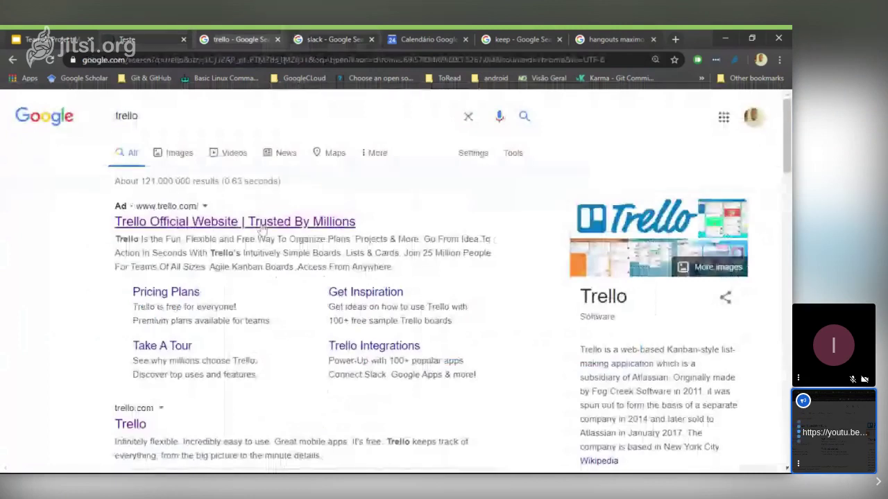
{"action": "left_click", "coordinate": [216, 122]}
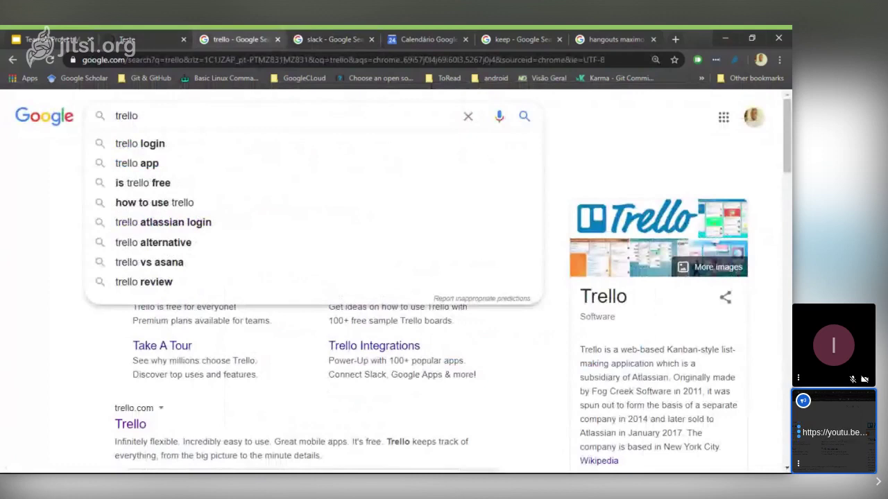
{"action": "left_click", "coordinate": [2, 330]}
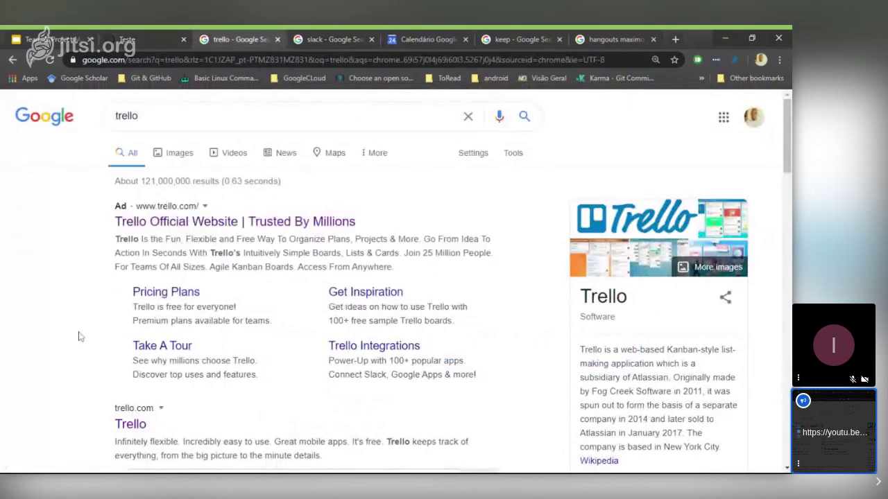
{"action": "middle_click", "coordinate": [130, 425]}
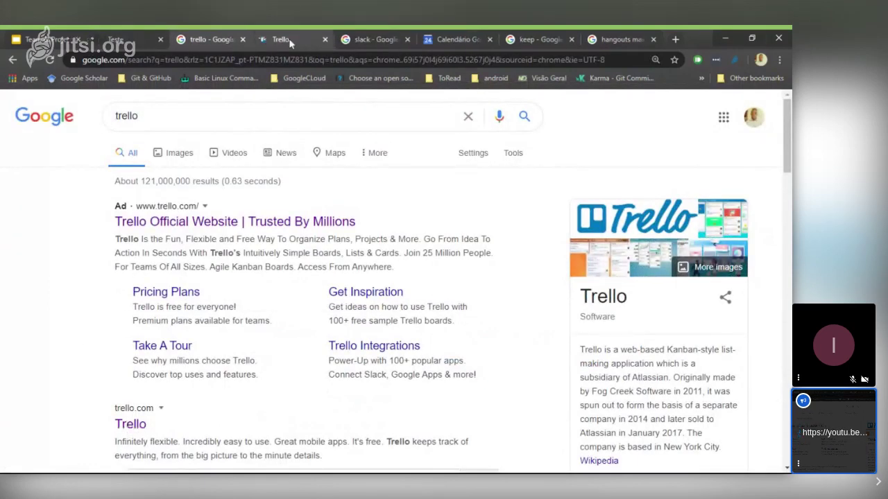
{"action": "left_click", "coordinate": [242, 39]}
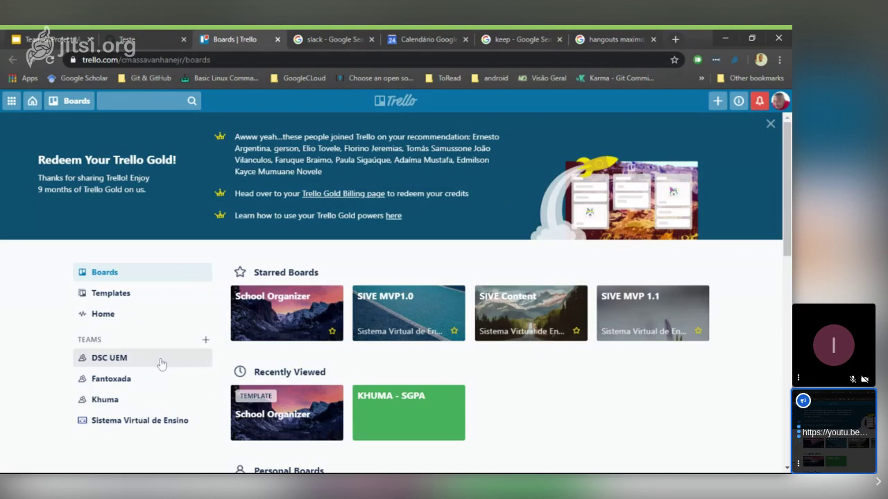
- Start a new Trello team named DSCUEM_Live1 with team type Other
{"action": "left_click", "coordinate": [204, 341]}
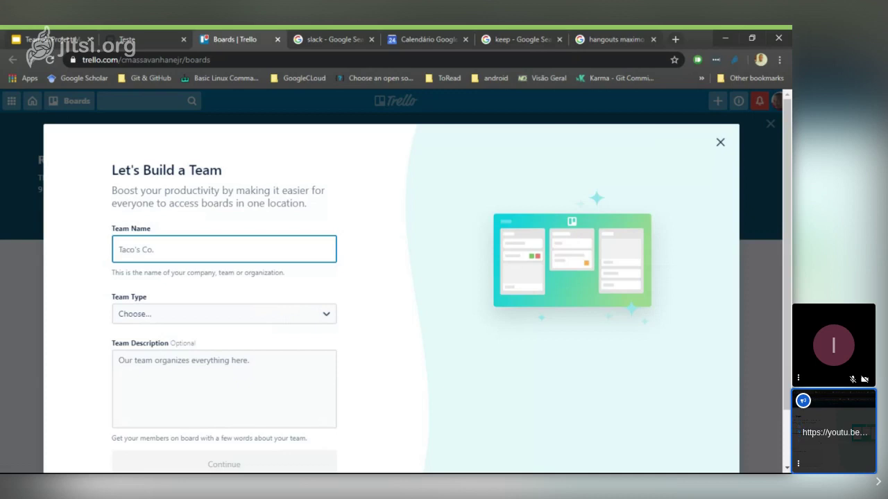
{"action": "type", "text": "DSCUEM_Live1"}
{"action": "left_click", "coordinate": [271, 315]}
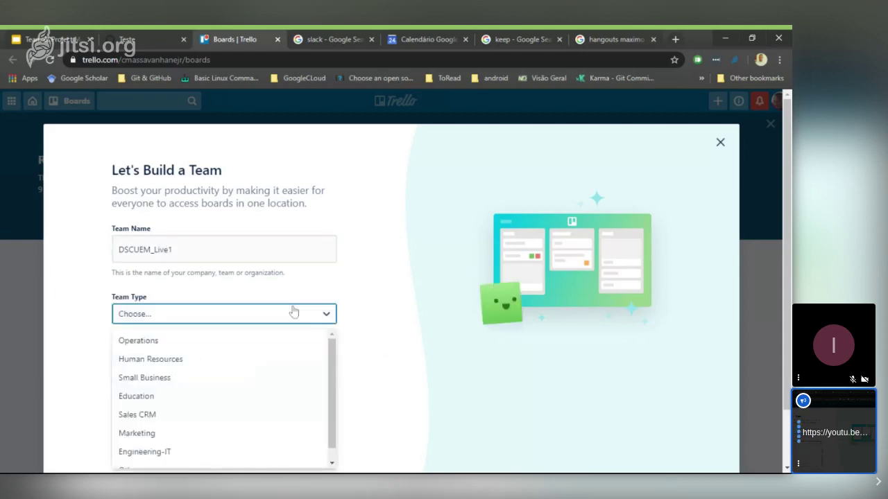
{"action": "left_click", "coordinate": [293, 311]}
{"action": "scroll", "coordinate": [300, 270], "scroll_direction": "down", "scroll_amount": 1}
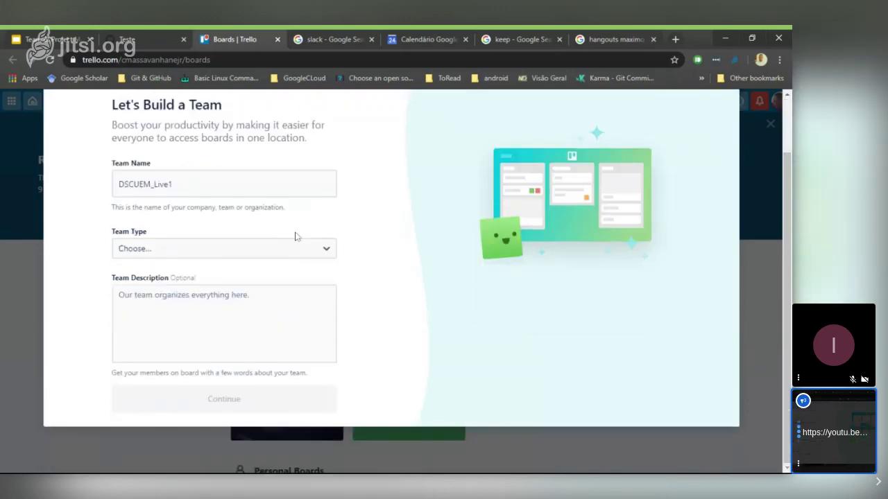
{"action": "left_click", "coordinate": [296, 247]}
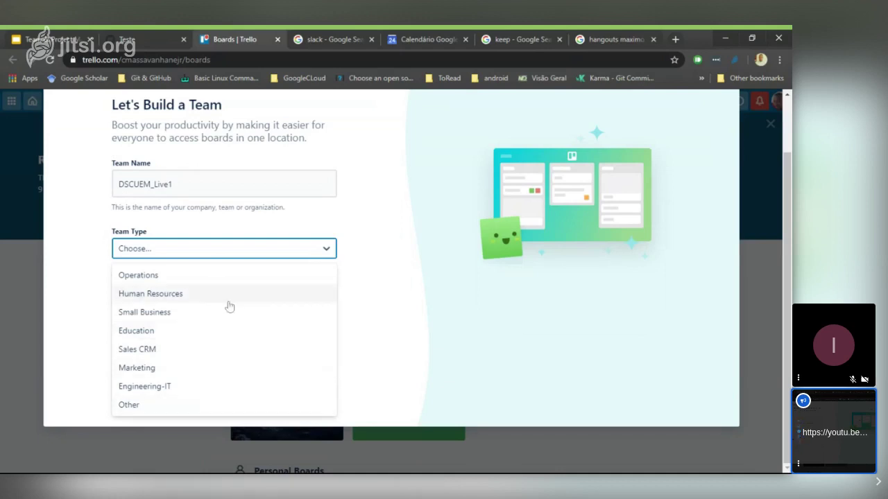
{"action": "left_click", "coordinate": [203, 408]}
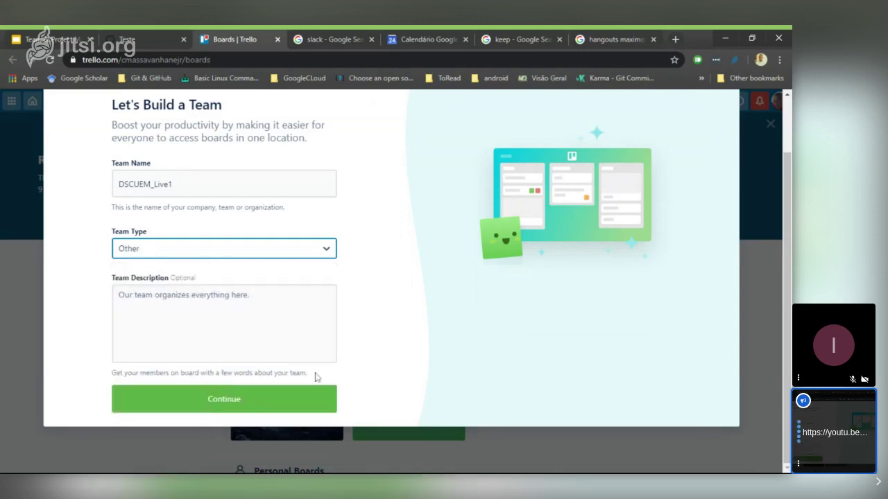
- Enter the description 'Equipe da live 1 do DSCUEM 2020.04.24' and continue
{"action": "key", "text": "Tab"}
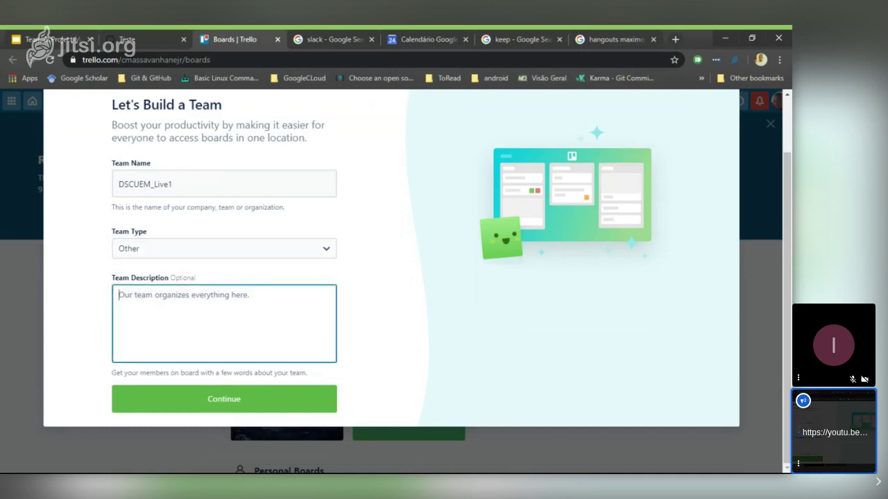
{"action": "type", "text": "wer"}
{"action": "type", "text": "ty"}
{"action": "key", "text": "BackSpace"}
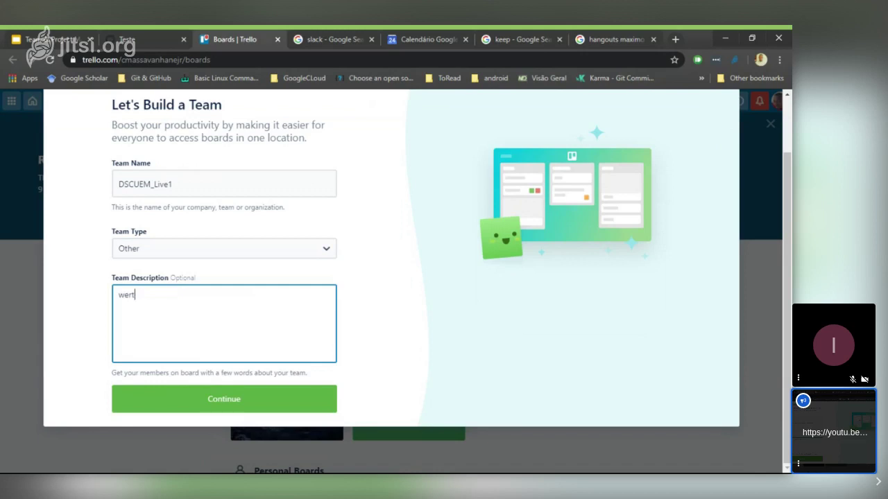
{"action": "key", "text": "BackSpace"}
{"action": "key", "text": "BackSpace"}
{"action": "key", "text": "BackSpace"}
{"action": "key", "text": "BackSpace"}
{"action": "type", "text": "Equipe da live 1 do DSC"}
{"action": "key", "text": "BackSpace"}
{"action": "key", "text": "BackSpace"}
{"action": "key", "text": "BackSpace"}
{"action": "key", "text": "BackSpace"}
{"action": "type", "text": "DSCUEM"}
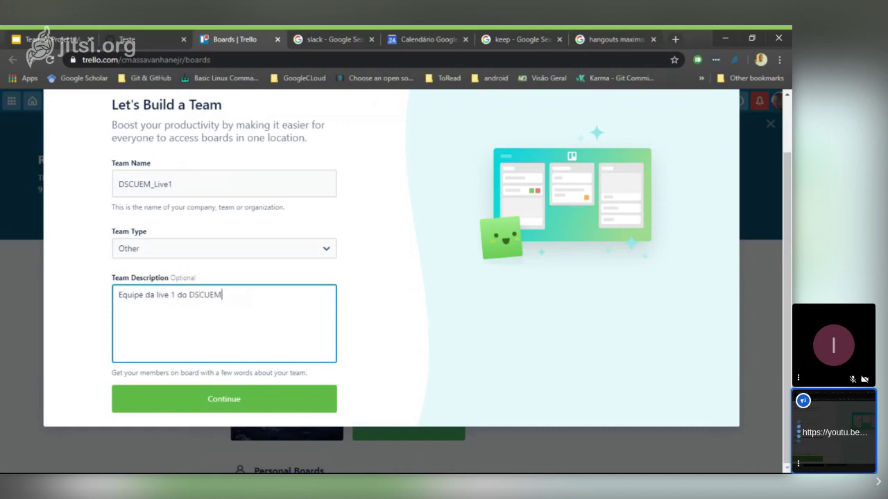
{"action": "type", "text": " 2020.04.24"}
{"action": "left_click", "coordinate": [251, 409]}
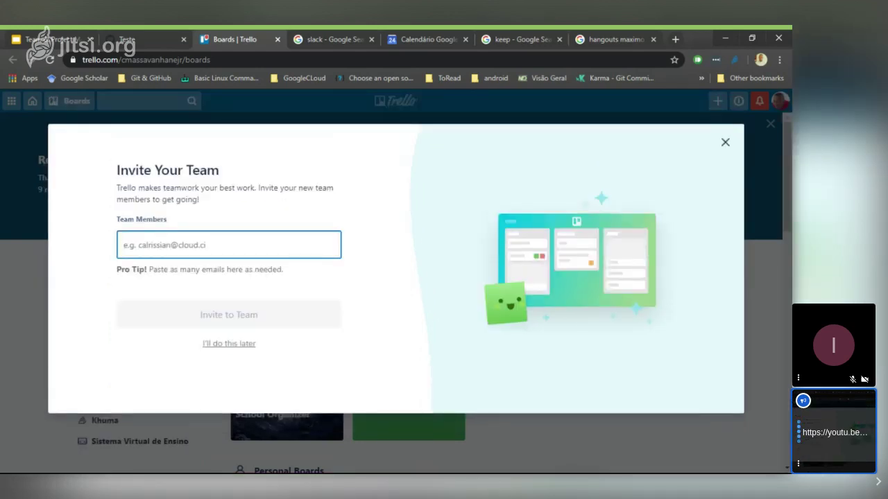
- Search for and add two people as team members, then invite them to the team
{"action": "type", "text": "pa"}
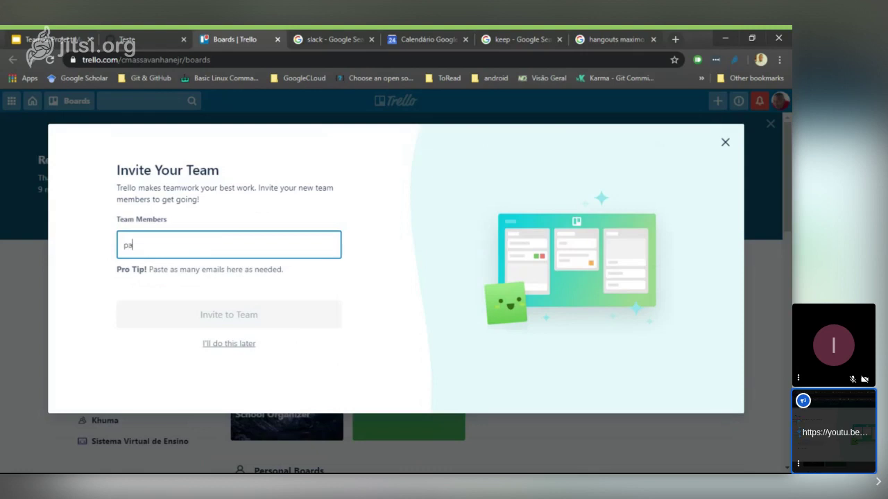
{"action": "key", "text": "BackSpace"}
{"action": "key", "text": "BackSpace"}
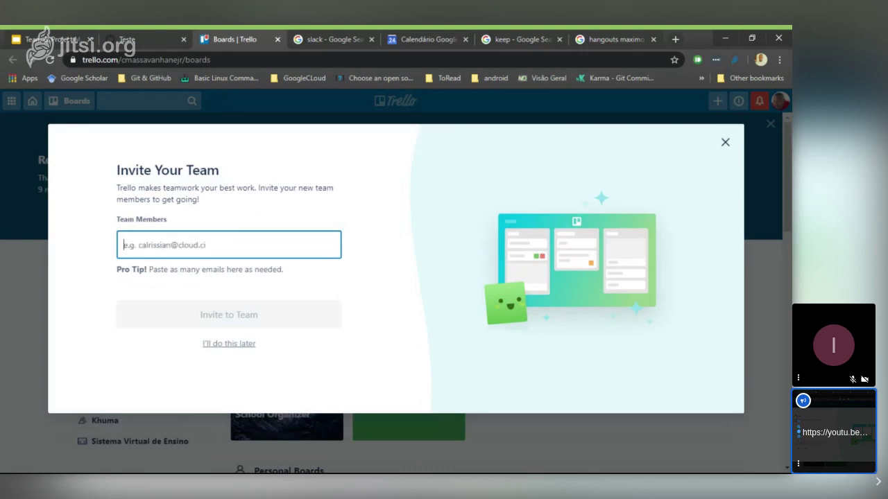
{"action": "type", "text": "pau"}
{"action": "key", "text": "BackSpace"}
{"action": "key", "text": "BackSpace"}
{"action": "key", "text": "BackSpace"}
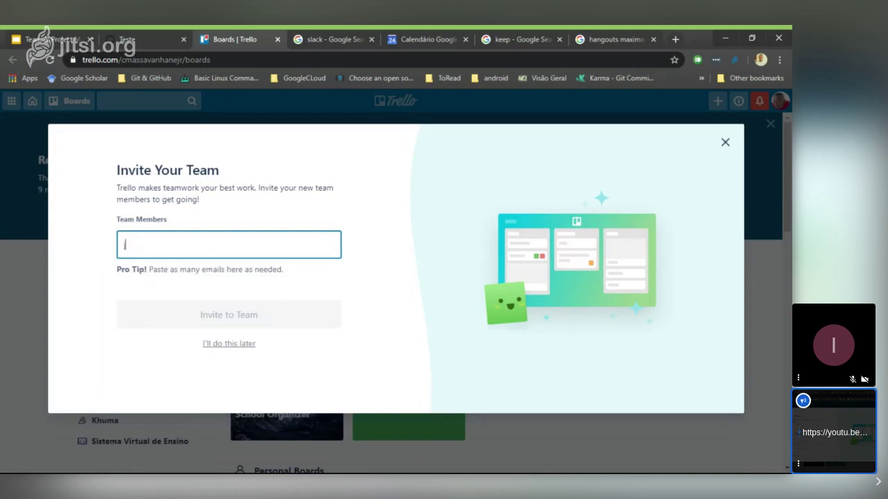
{"action": "type", "text": "jose"}
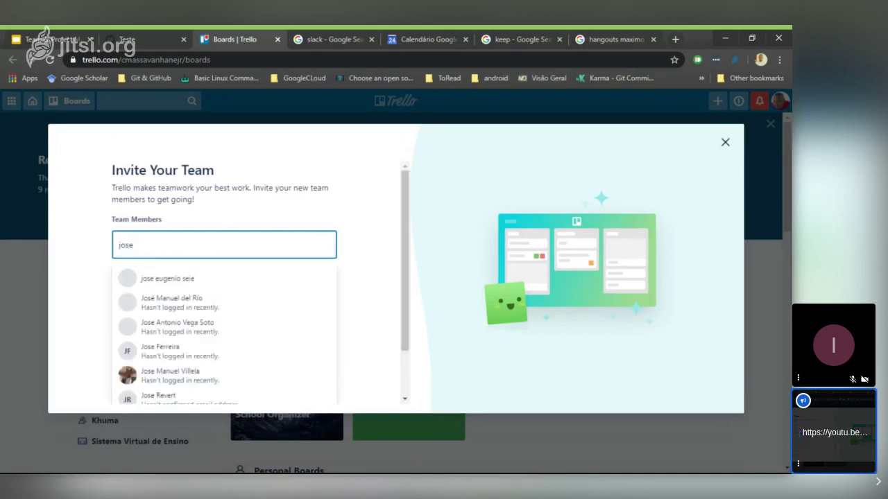
{"action": "type", "text": "e"}
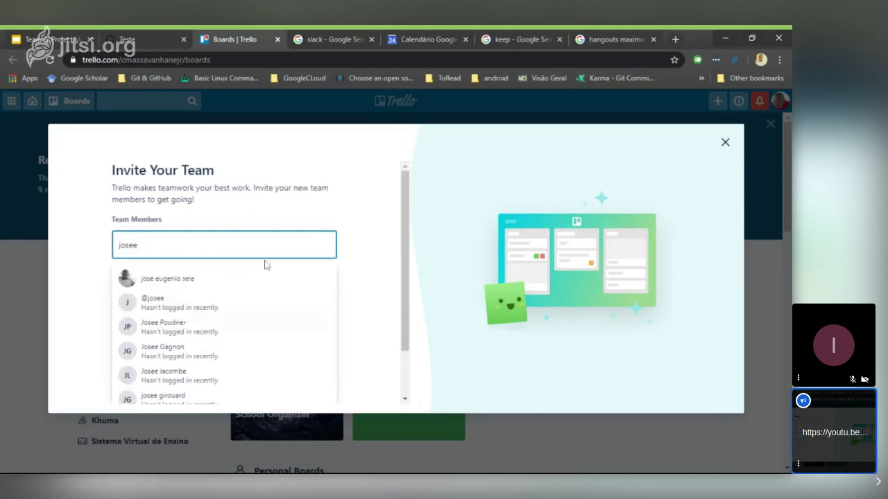
{"action": "left_click", "coordinate": [245, 282]}
{"action": "type", "text": "v"}
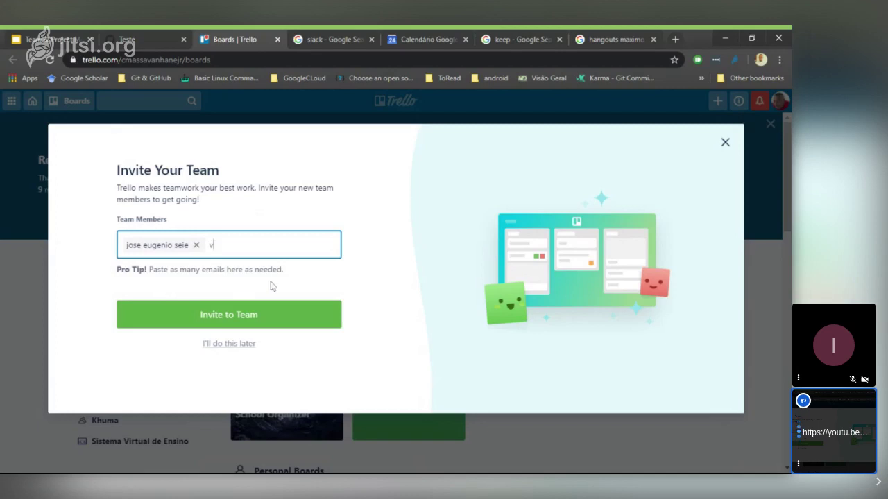
{"action": "type", "text": "ivan"}
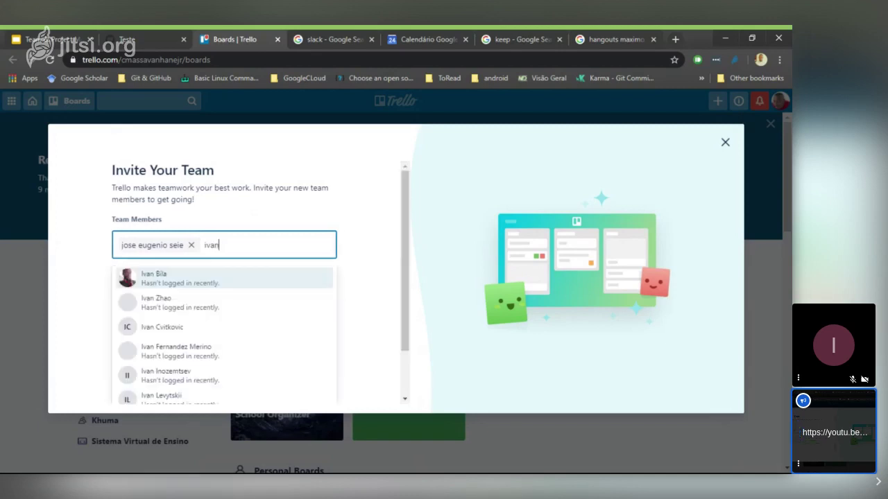
{"action": "left_click", "coordinate": [271, 281]}
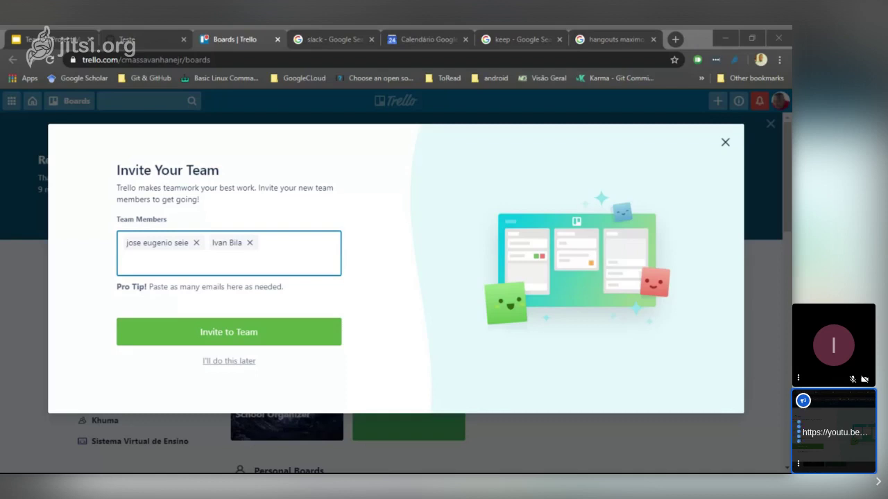
{"action": "left_click", "coordinate": [507, 321]}
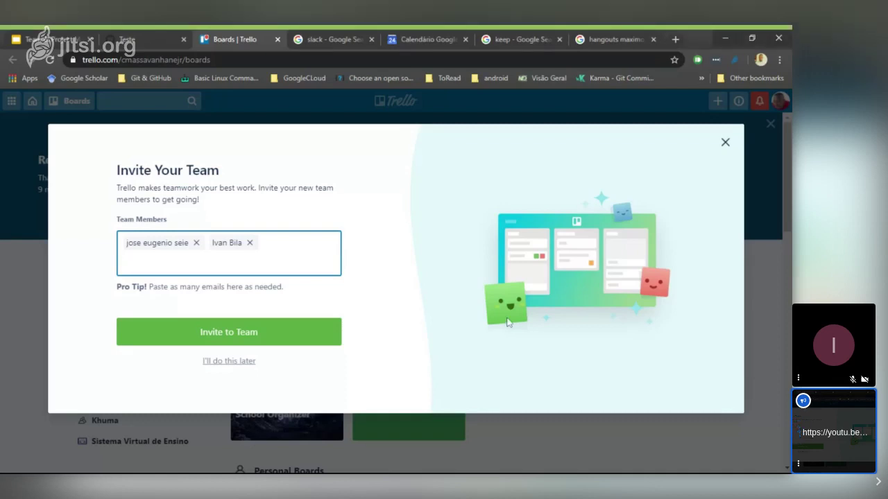
{"action": "left_click", "coordinate": [254, 334]}
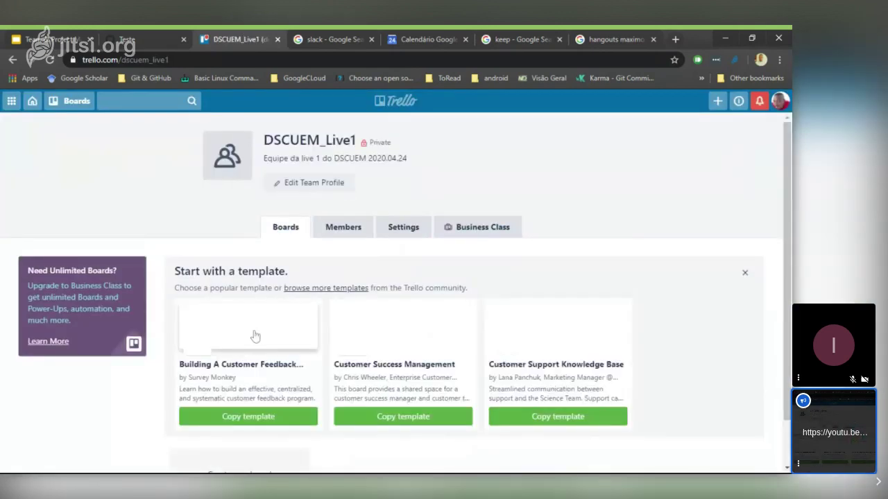
- Open the DSCUEM_Live1 profile editor, then view the Members tab listing three members
{"action": "scroll", "coordinate": [312, 326], "scroll_direction": "down", "scroll_amount": 2}
{"action": "scroll", "coordinate": [383, 312], "scroll_direction": "up", "scroll_amount": 1}
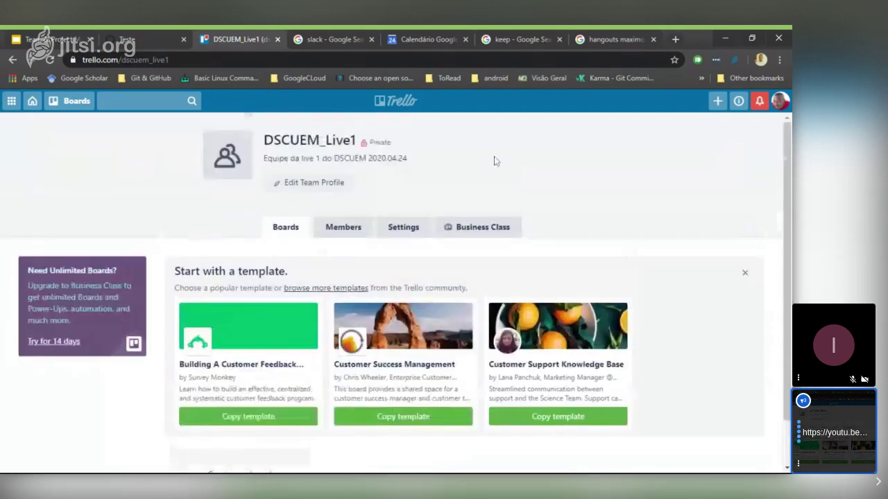
{"action": "left_click", "coordinate": [306, 183]}
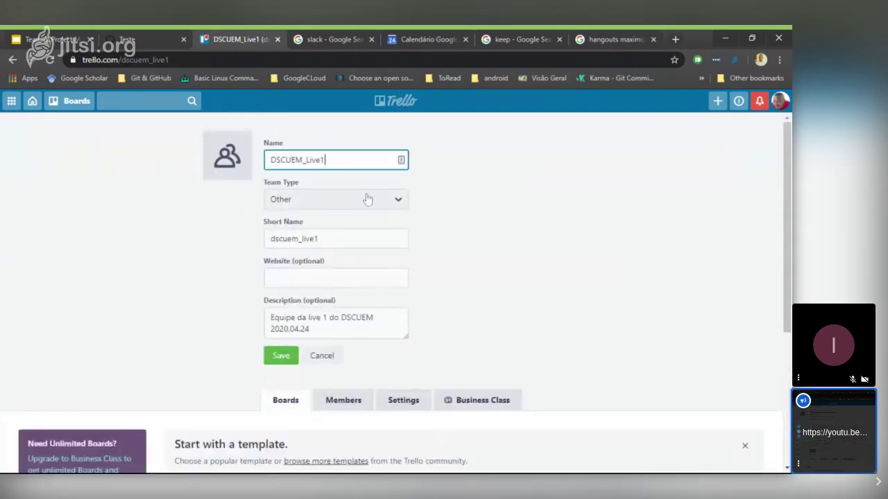
{"action": "left_click", "coordinate": [335, 278]}
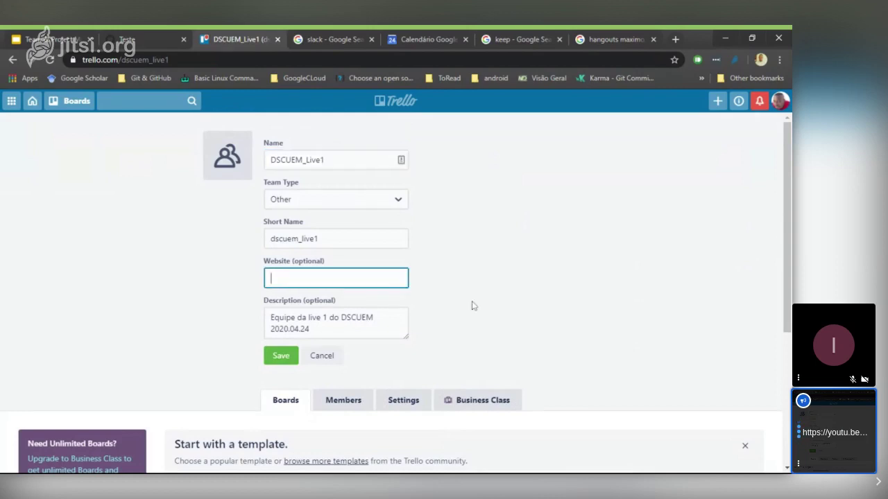
{"action": "scroll", "coordinate": [474, 318], "scroll_direction": "down", "scroll_amount": 1}
{"action": "scroll", "coordinate": [475, 317], "scroll_direction": "down", "scroll_amount": 3}
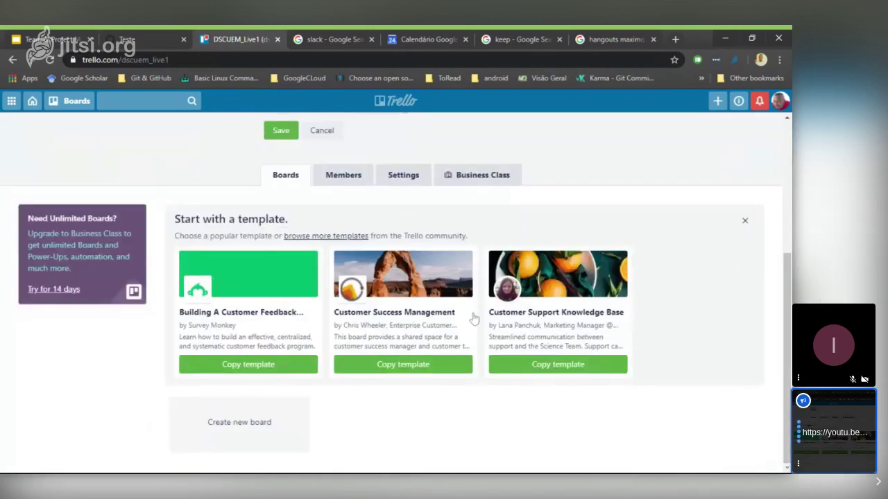
{"action": "left_click", "coordinate": [343, 175]}
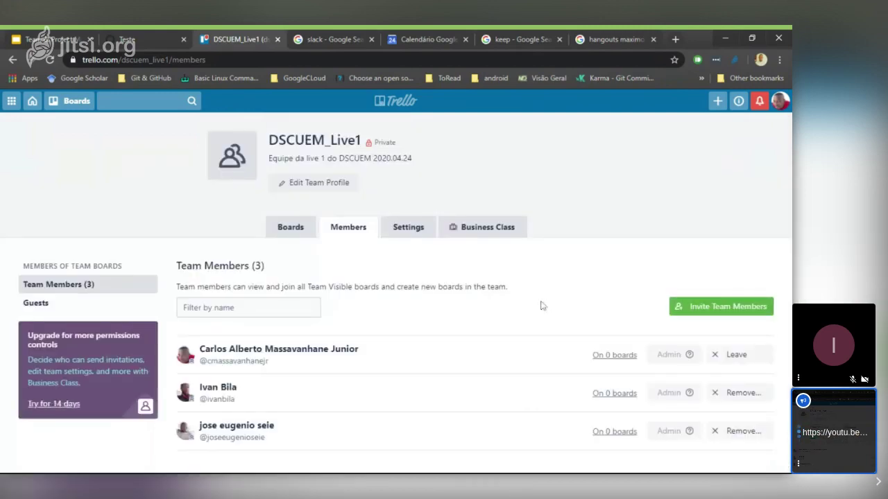
- Browse the DSCUEM_Live1 team's Settings tab
{"action": "left_click", "coordinate": [430, 230]}
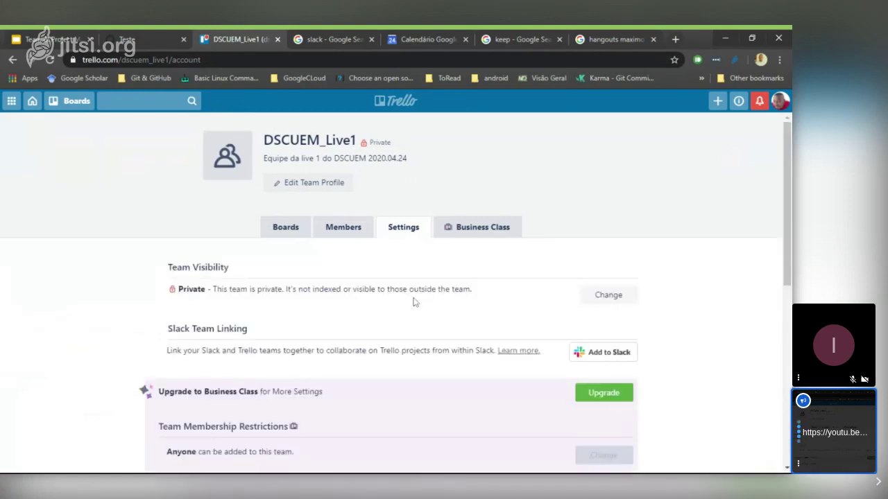
{"action": "scroll", "coordinate": [380, 338], "scroll_direction": "down", "scroll_amount": 1}
{"action": "scroll", "coordinate": [380, 338], "scroll_direction": "down", "scroll_amount": 3}
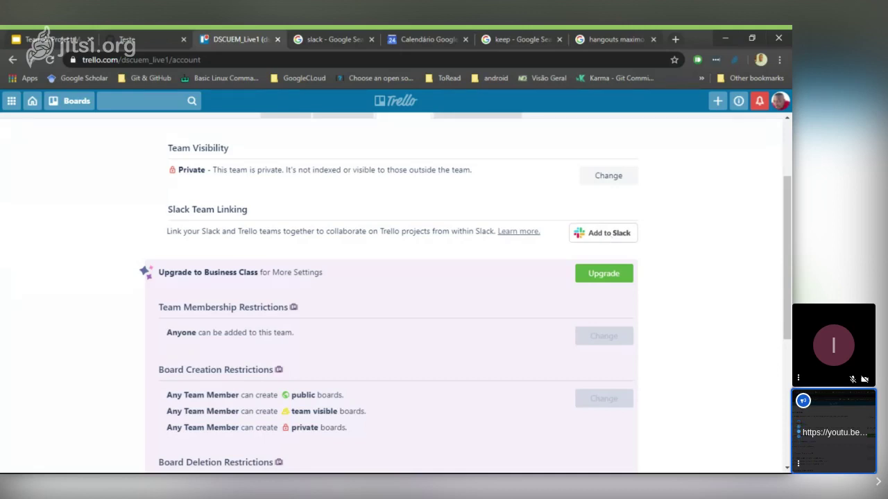
{"action": "scroll", "coordinate": [476, 215], "scroll_direction": "up", "scroll_amount": 2}
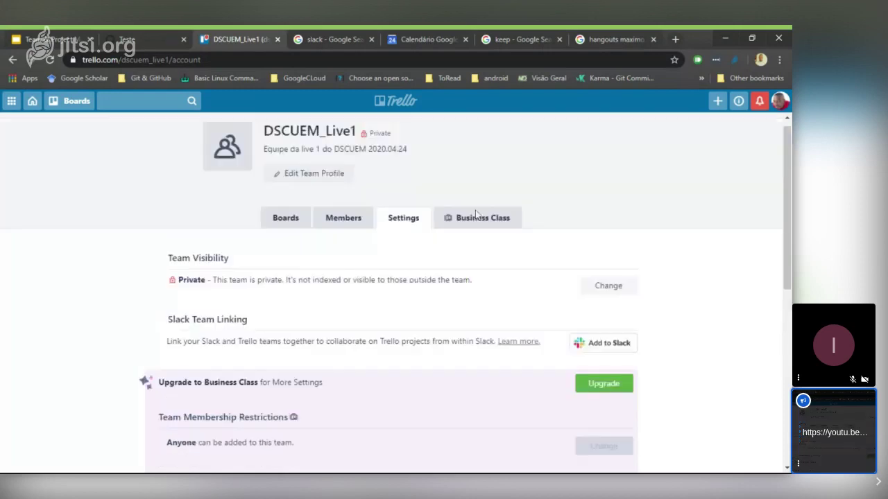
- Scroll through the Business Class upgrade page, then go back to the team's Boards tab
{"action": "left_click", "coordinate": [477, 217]}
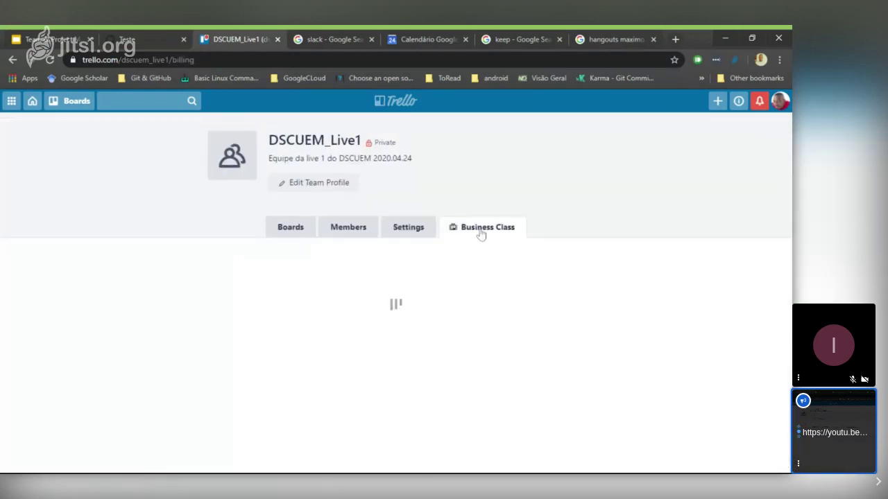
{"action": "scroll", "coordinate": [499, 318], "scroll_direction": "down", "scroll_amount": 1}
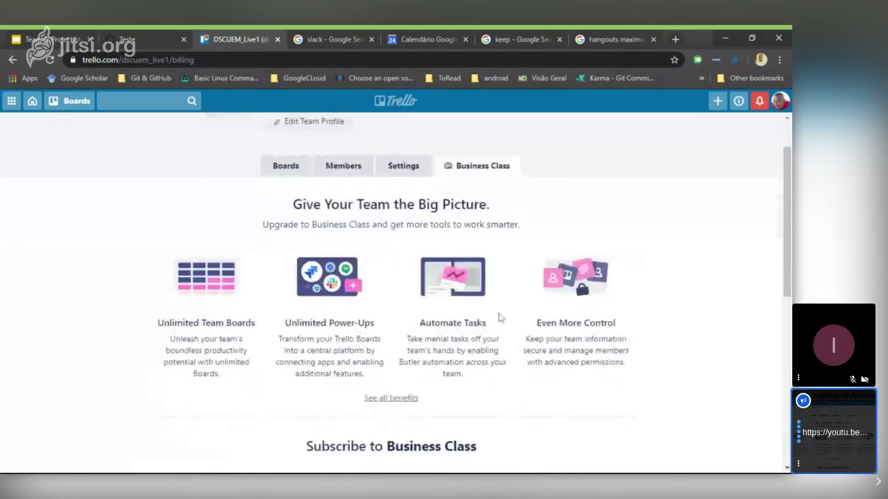
{"action": "scroll", "coordinate": [499, 318], "scroll_direction": "down", "scroll_amount": 1}
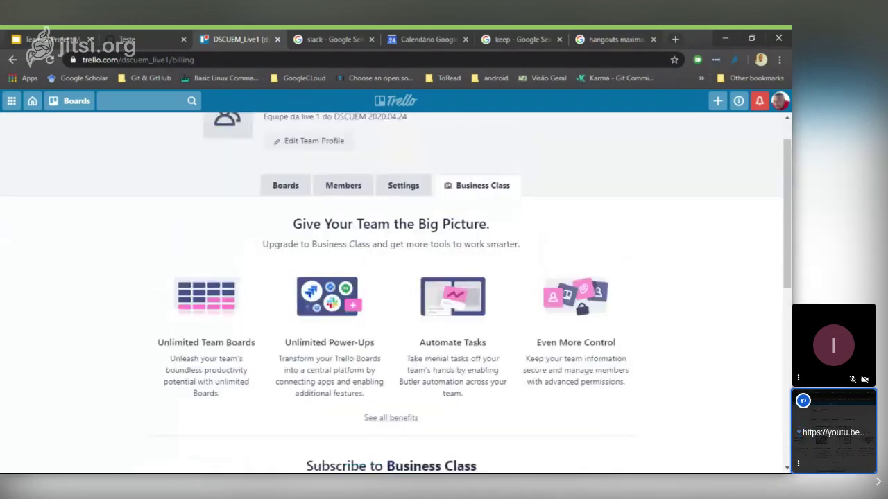
{"action": "scroll", "coordinate": [499, 317], "scroll_direction": "down", "scroll_amount": 2}
{"action": "scroll", "coordinate": [499, 317], "scroll_direction": "down", "scroll_amount": 3}
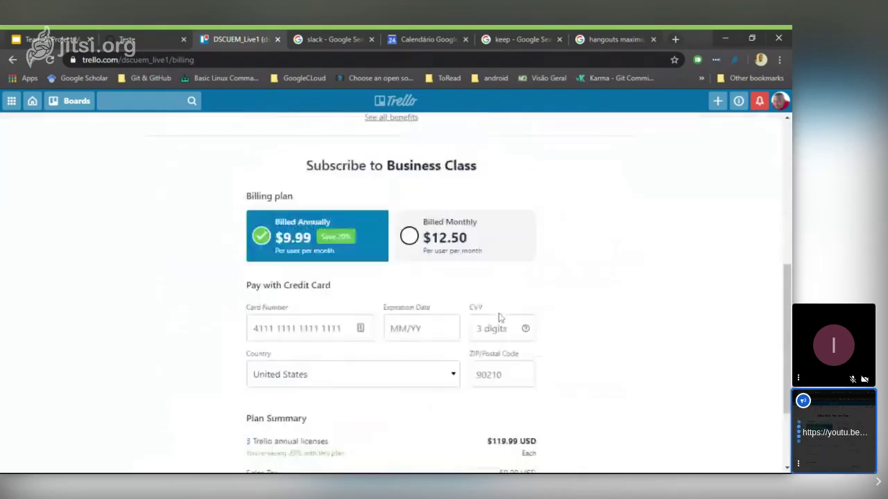
{"action": "scroll", "coordinate": [499, 318], "scroll_direction": "up", "scroll_amount": 4}
{"action": "scroll", "coordinate": [500, 318], "scroll_direction": "down", "scroll_amount": 2}
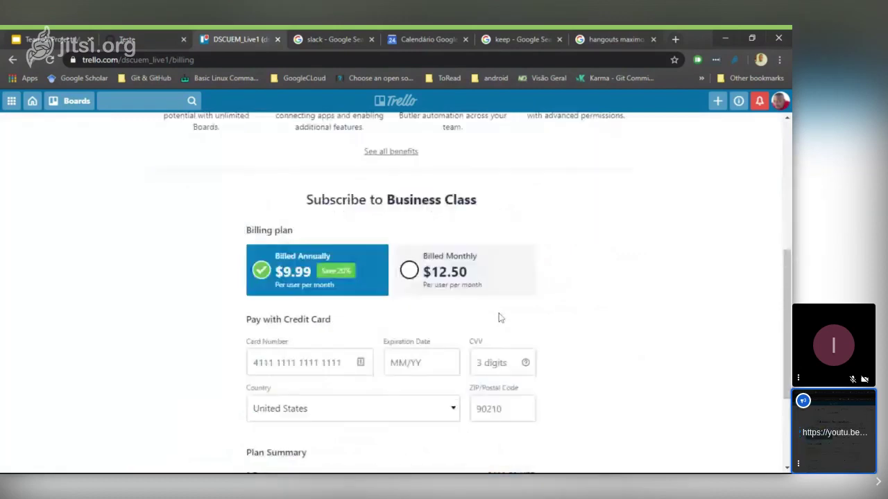
{"action": "scroll", "coordinate": [499, 318], "scroll_direction": "down", "scroll_amount": 2}
{"action": "scroll", "coordinate": [500, 318], "scroll_direction": "up", "scroll_amount": 6}
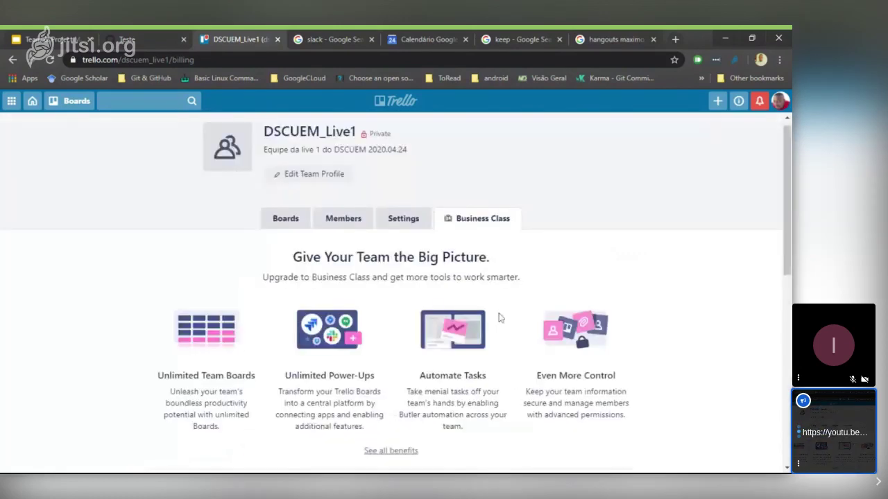
{"action": "left_click", "coordinate": [293, 227]}
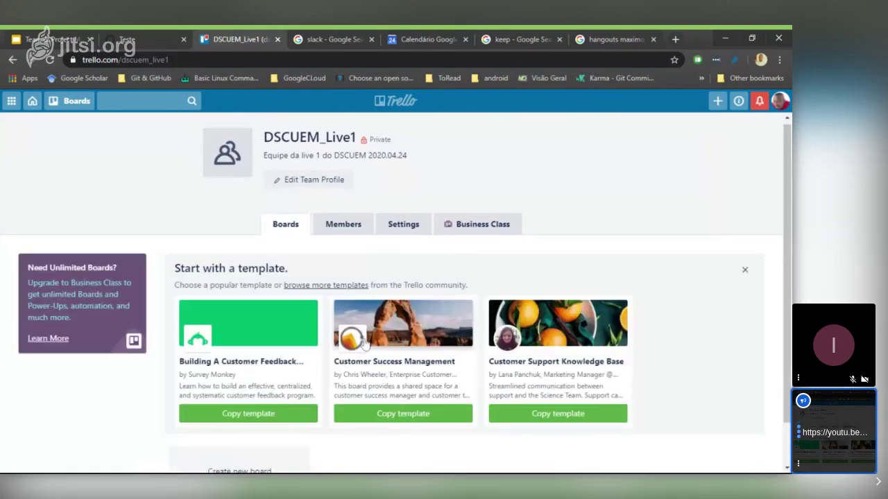
- Dismiss the template suggestions and create a team board titled 'Projecto1'
{"action": "scroll", "coordinate": [555, 292], "scroll_direction": "down", "scroll_amount": 1}
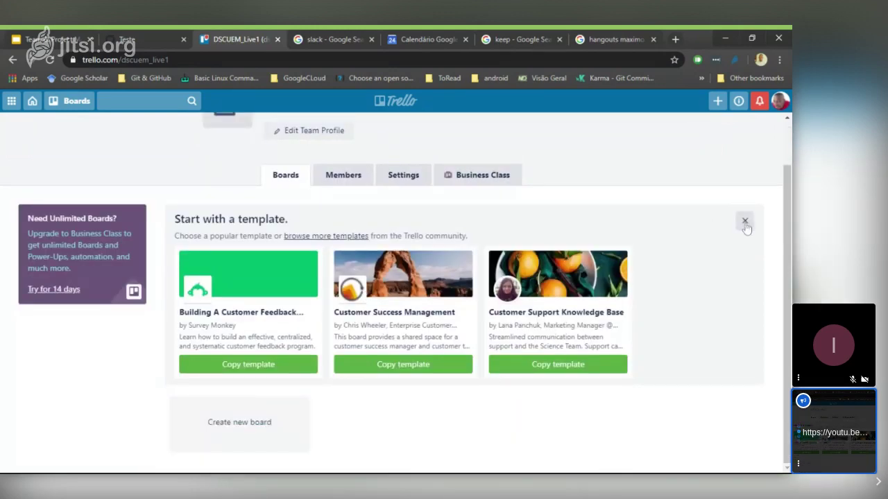
{"action": "left_click", "coordinate": [745, 222]}
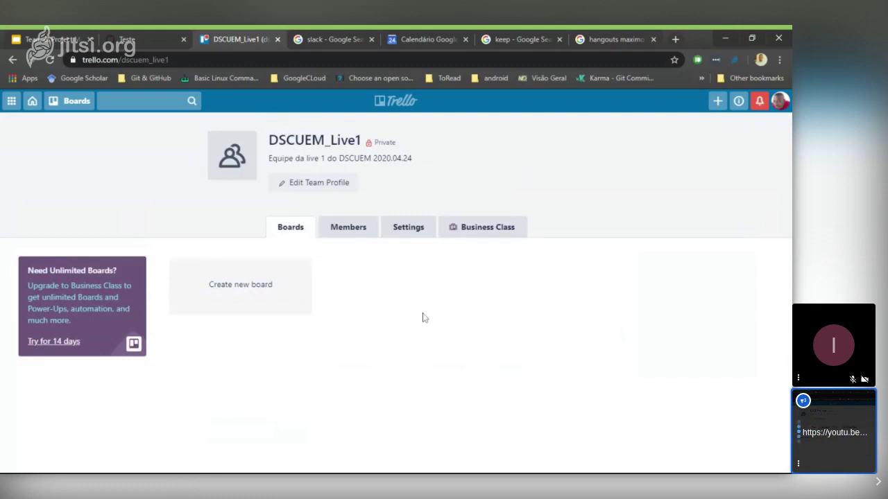
{"action": "left_click", "coordinate": [287, 292]}
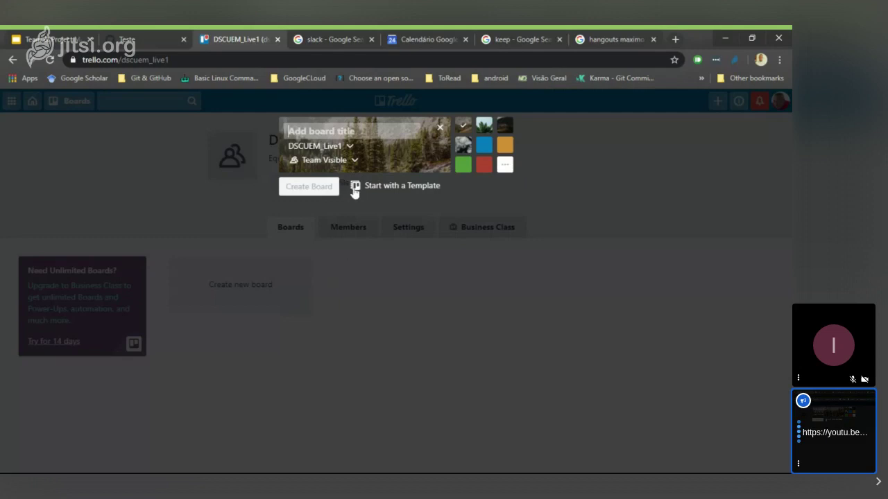
{"action": "type", "text": "Pr"}
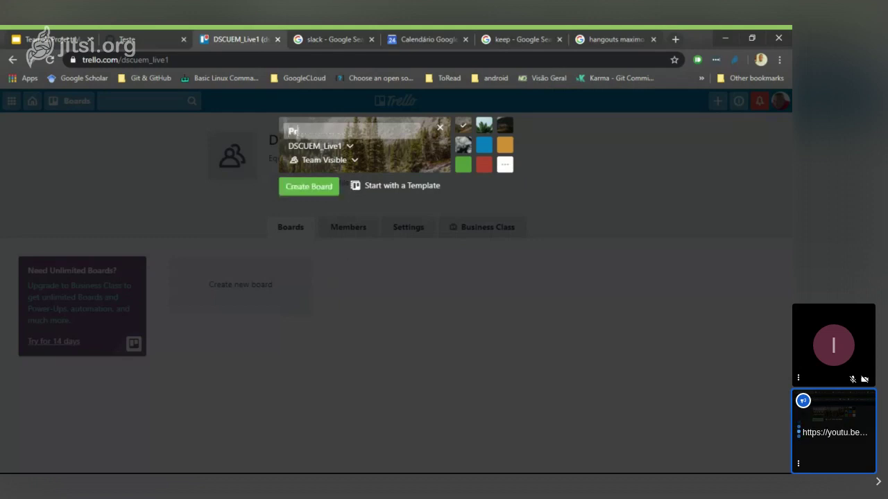
{"action": "type", "text": "ojecto1"}
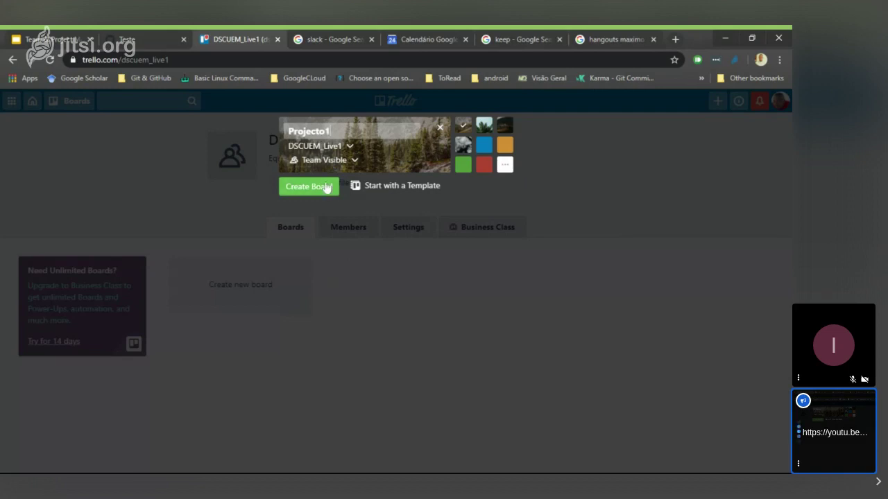
{"action": "left_click", "coordinate": [326, 190]}
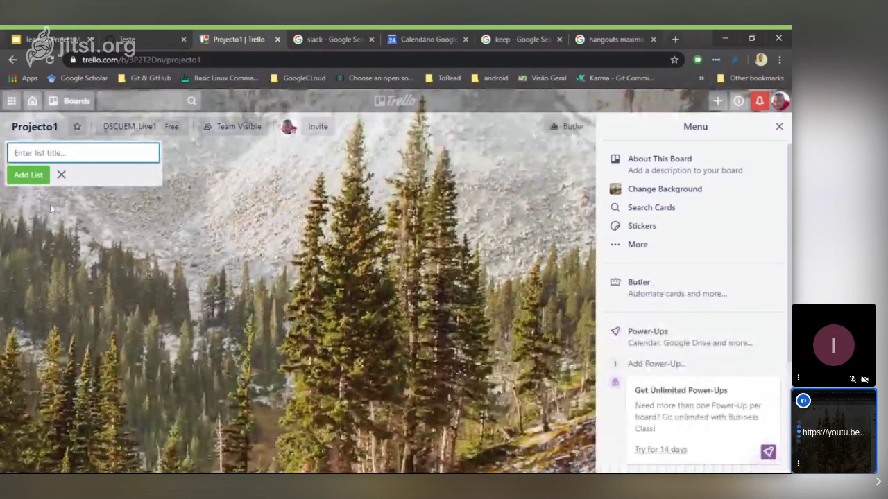
- Add the PorFazer and EmProgresso lists to the Projecto1 board
{"action": "type", "text": "To"}
{"action": "key", "text": "BackSpace"}
{"action": "key", "text": "BackSpace"}
{"action": "type", "text": "Po"}
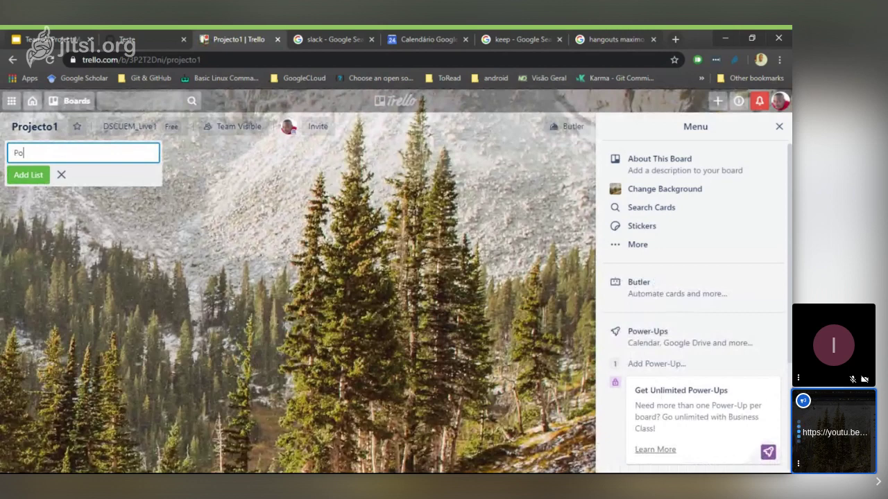
{"action": "type", "text": "rFazer"}
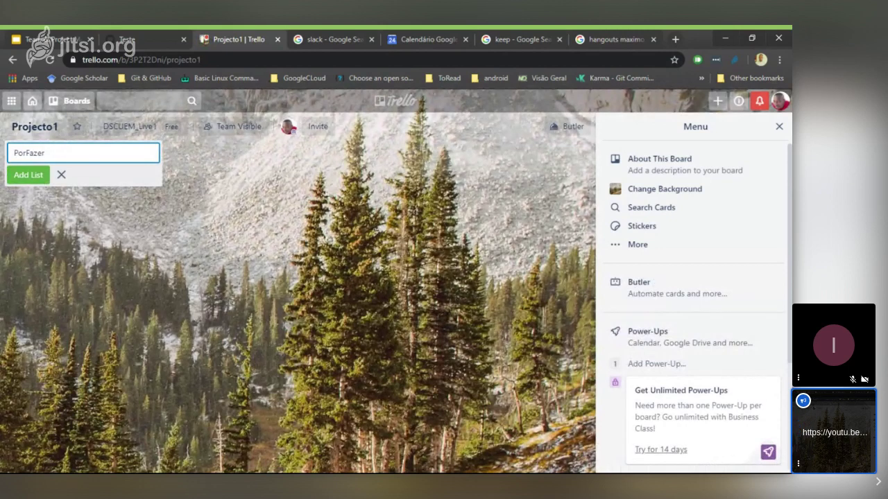
{"action": "left_click", "coordinate": [23, 173]}
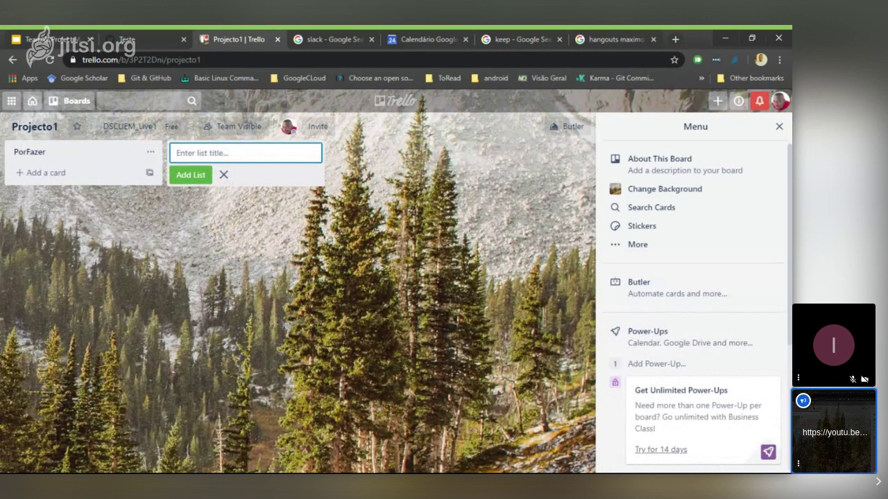
{"action": "type", "text": "EmProgresso"}
{"action": "left_click", "coordinate": [191, 175]}
- Add the third list, Feito, to the board
{"action": "type", "text": "Feit"}
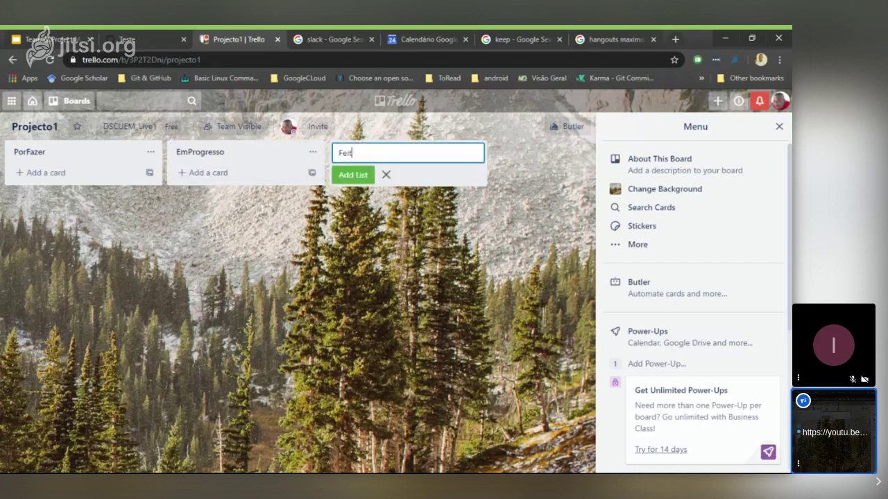
{"action": "type", "text": "o"}
{"action": "left_click", "coordinate": [353, 175]}
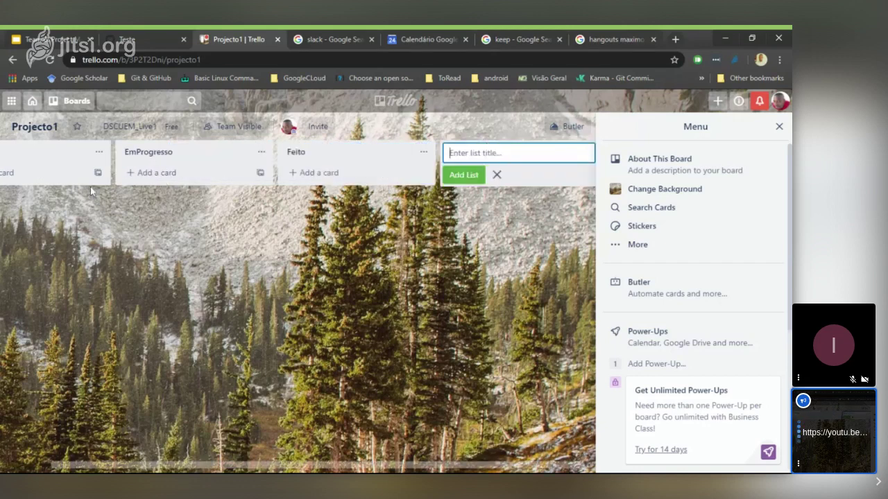
{"action": "scroll", "coordinate": [51, 182], "scroll_direction": "left", "scroll_amount": 1}
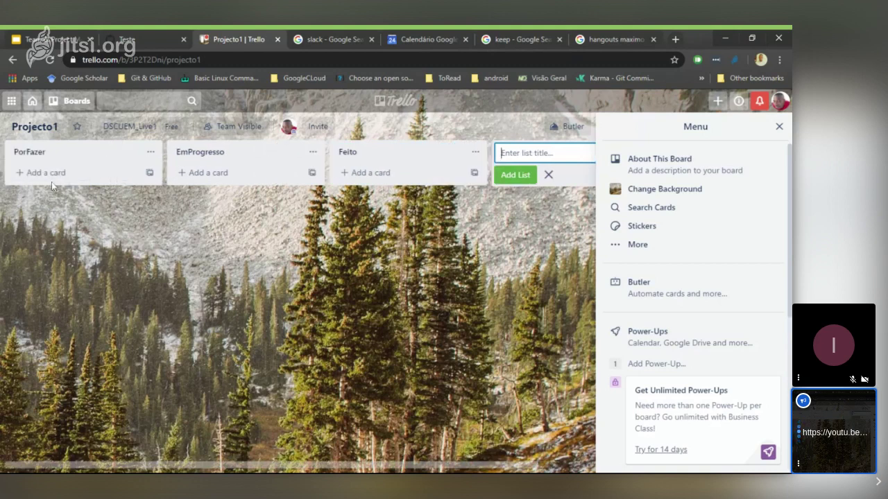
- Add cards Tarefa1, Tarefa2 and Tarefa3 to PorFazer, then open Tarefa1's details
{"action": "left_click", "coordinate": [47, 173]}
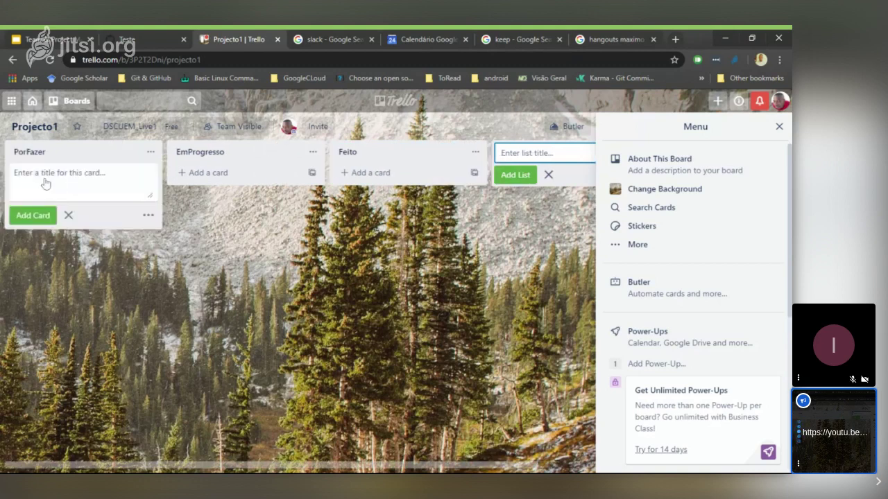
{"action": "type", "text": "Tar"}
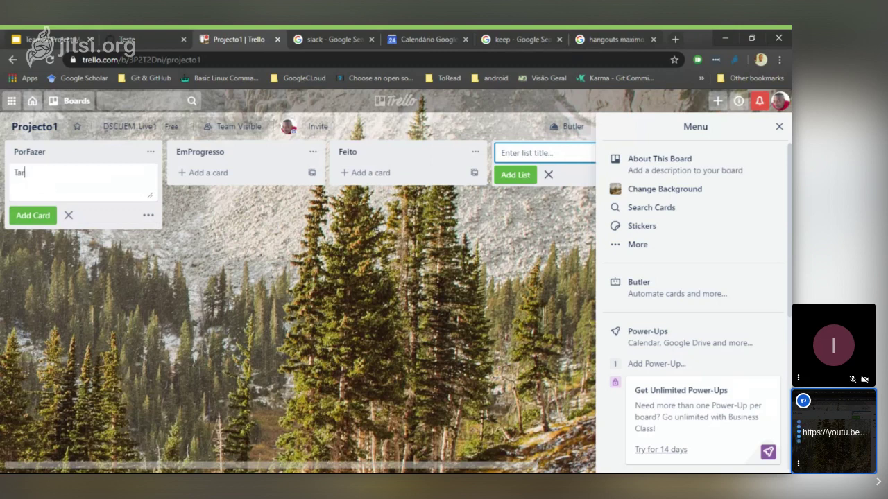
{"action": "type", "text": "efa1"}
{"action": "key", "text": "Return"}
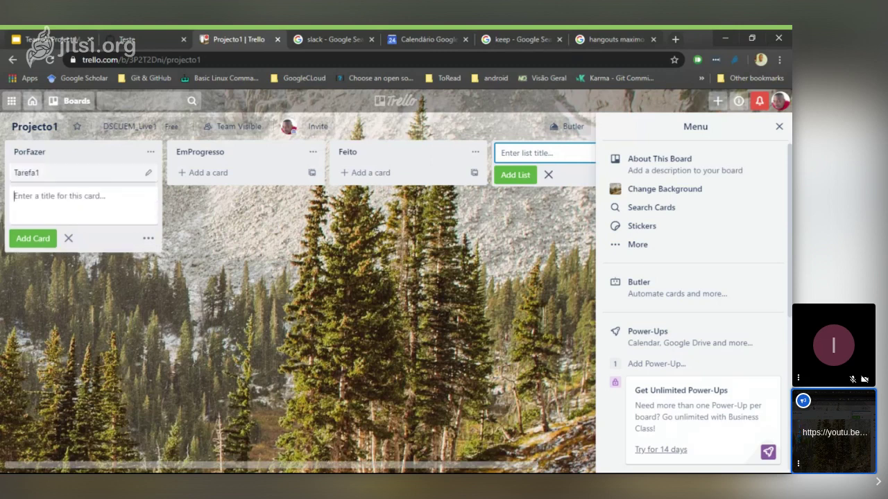
{"action": "type", "text": "Tarefa2"}
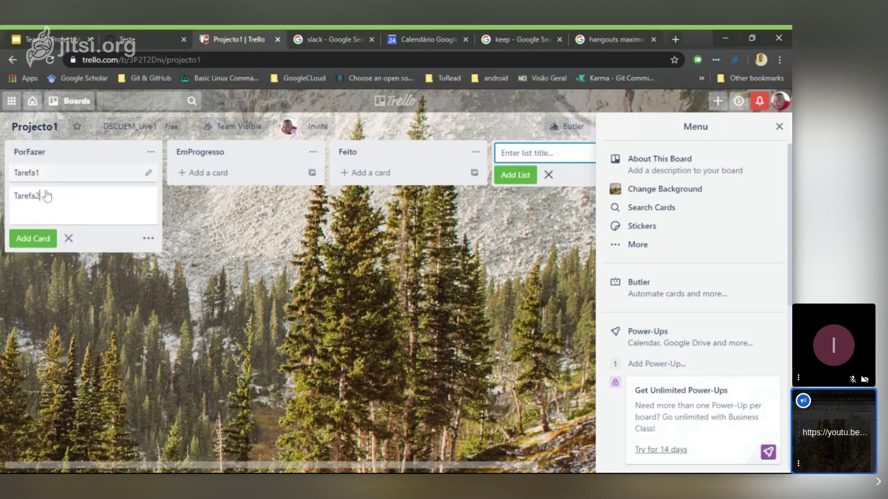
{"action": "key", "text": "Return"}
{"action": "type", "text": "Tarefa"}
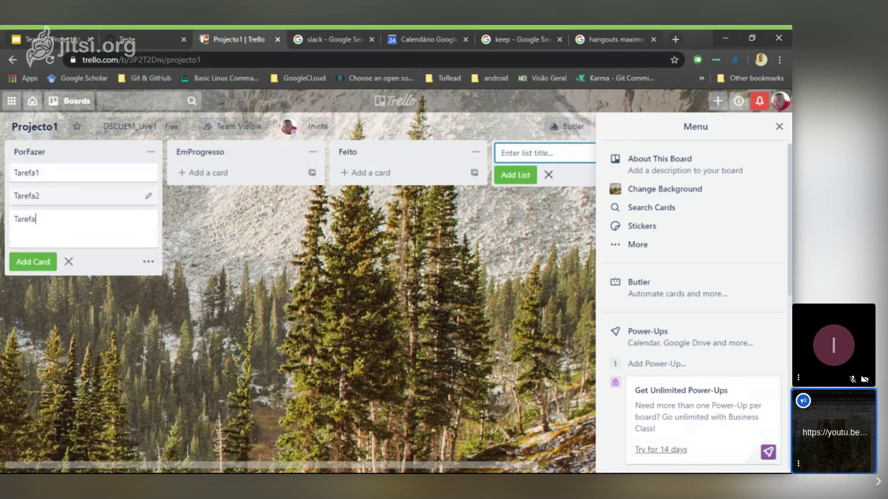
{"action": "type", "text": "3"}
{"action": "key", "text": "Return"}
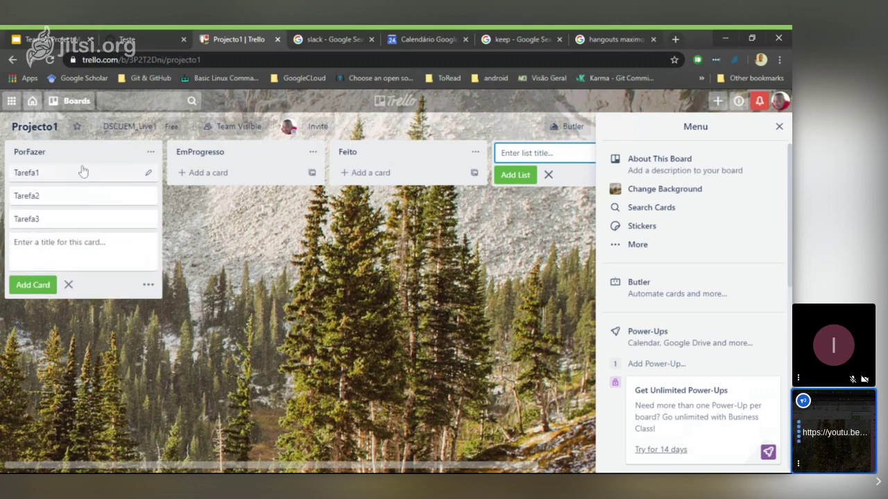
{"action": "left_click", "coordinate": [83, 172]}
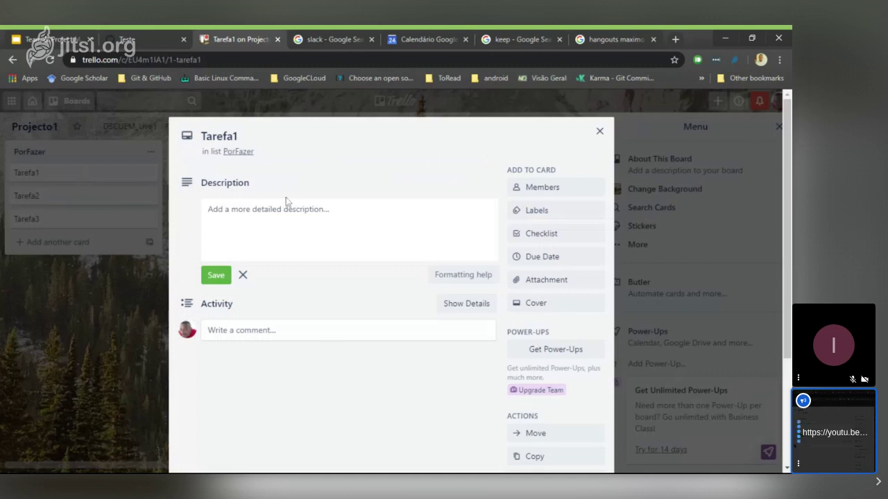
- Give Tarefa1 the description 'Essa tarefa 1---'
{"action": "left_click", "coordinate": [285, 220]}
{"action": "type", "text": "E"}
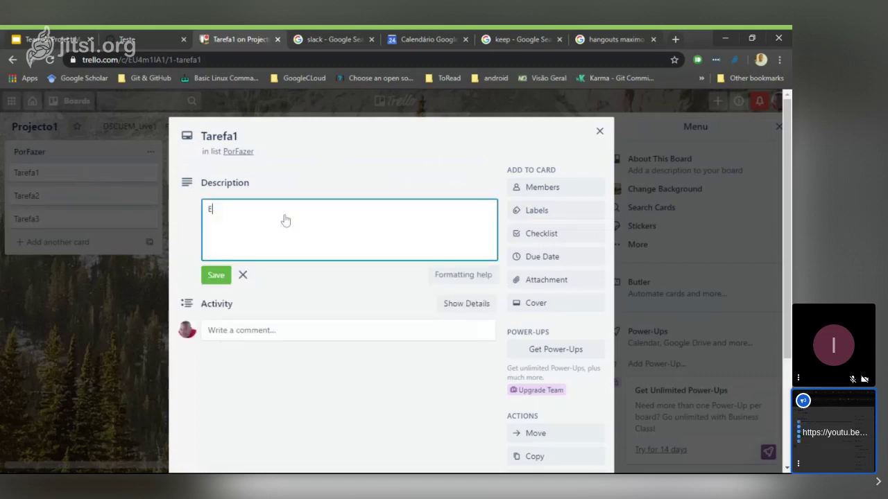
{"action": "type", "text": "ssa tarefa 1----"}
{"action": "left_click", "coordinate": [575, 190]}
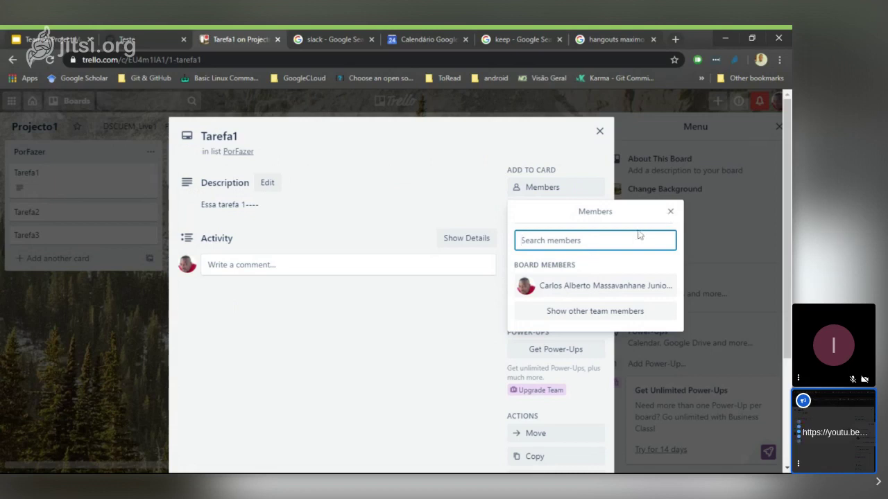
- Search for a team member and assign them to Tarefa1
{"action": "type", "text": "jo"}
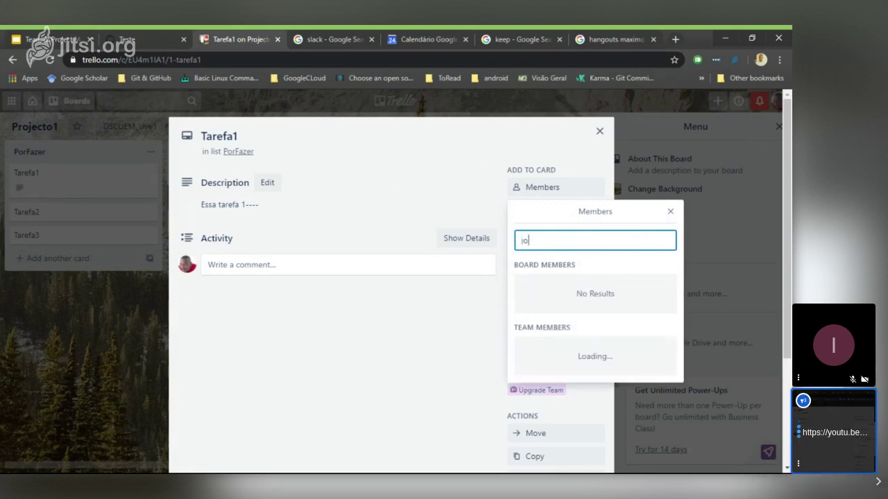
{"action": "type", "text": "se"}
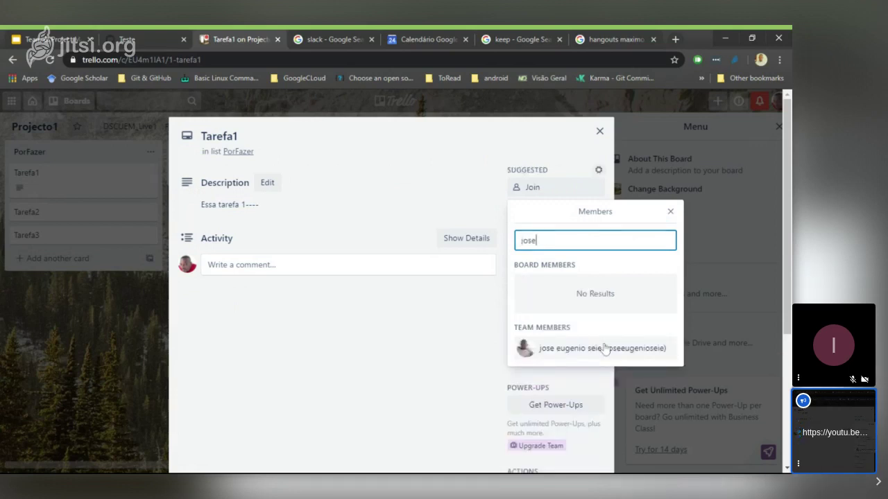
{"action": "left_click", "coordinate": [605, 348]}
{"action": "left_click", "coordinate": [670, 212]}
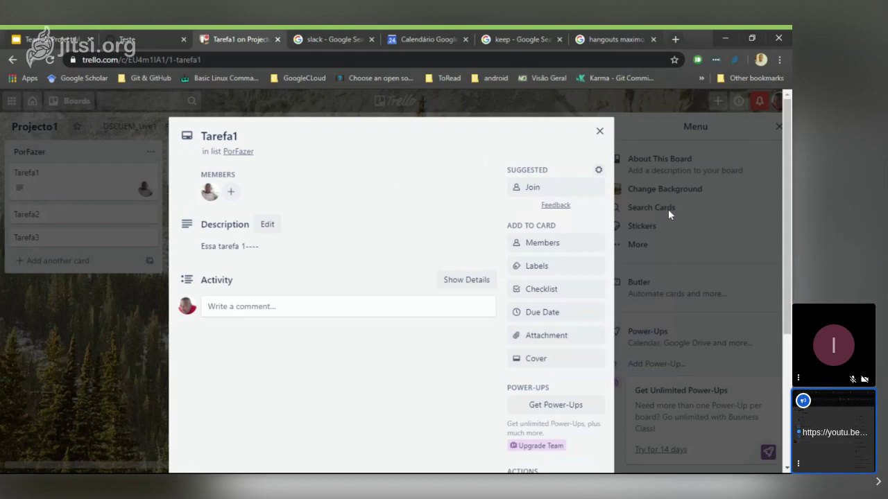
- Look at the comment, label and checklist options without adding any, then close the card
{"action": "left_click", "coordinate": [335, 298]}
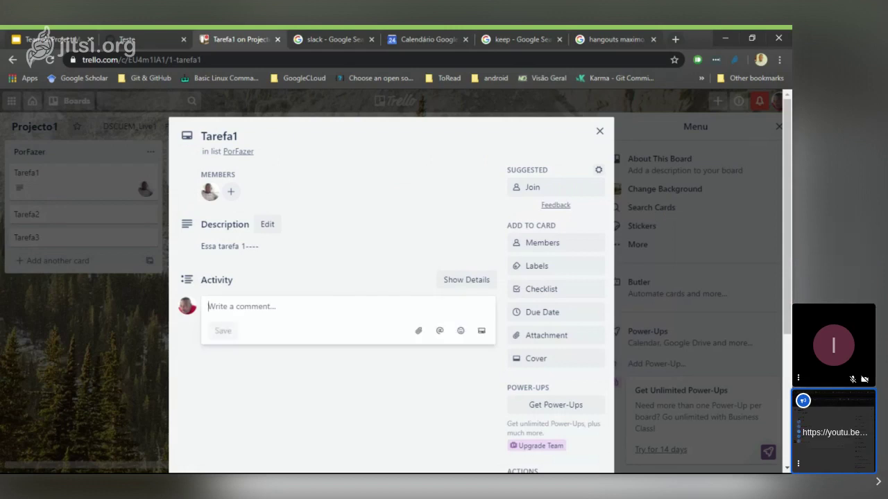
{"action": "left_click", "coordinate": [547, 266]}
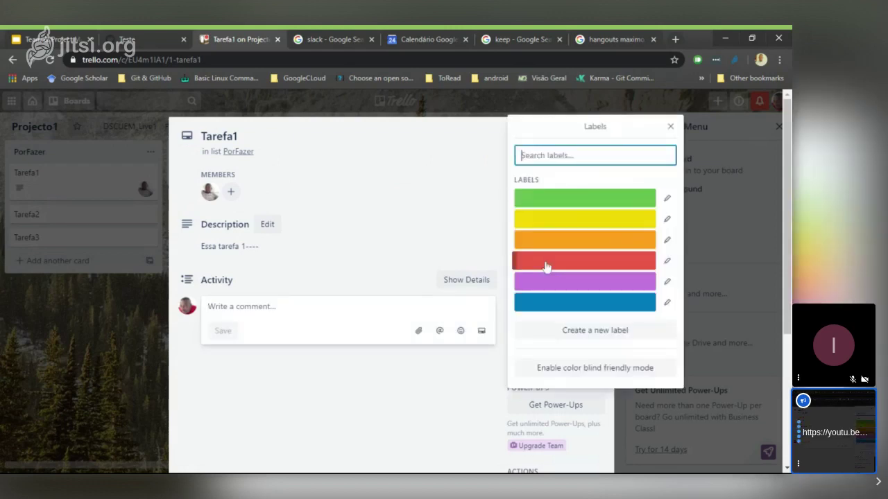
{"action": "left_click", "coordinate": [434, 225]}
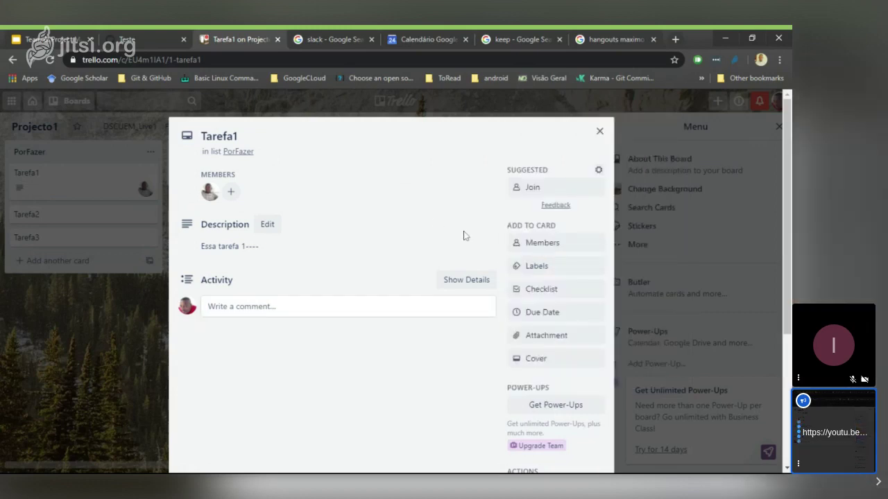
{"action": "left_click", "coordinate": [549, 289]}
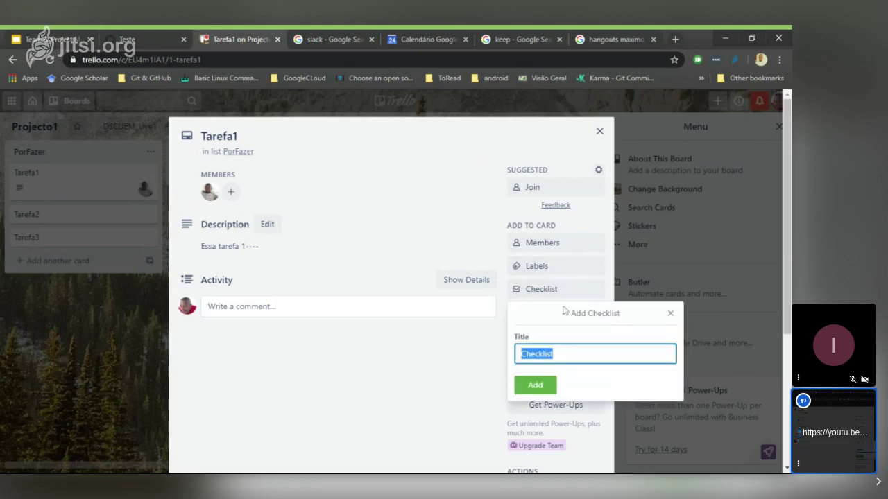
{"action": "left_click", "coordinate": [450, 382]}
{"action": "key", "text": "Escape"}
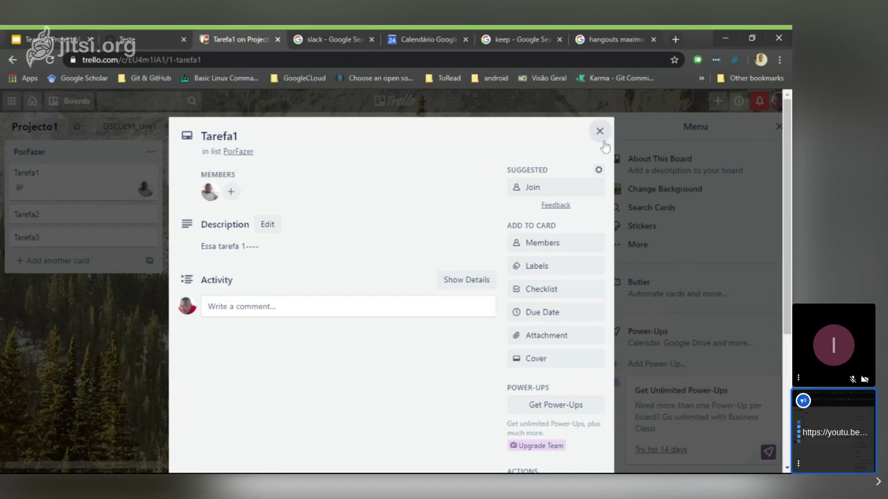
{"action": "left_click", "coordinate": [602, 141]}
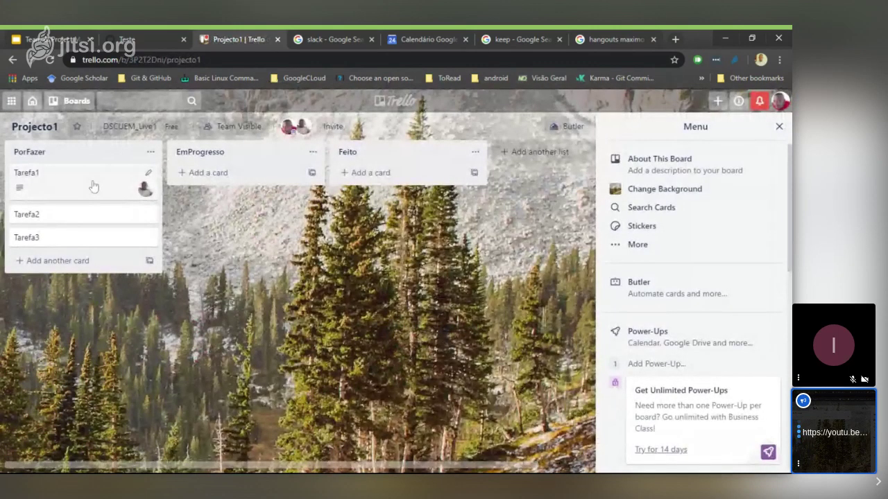
- Move Tarefa1 into the EmProgresso list and reopen its details
{"action": "left_click_drag", "start_coordinate": [93, 186], "coordinate": [244, 193]}
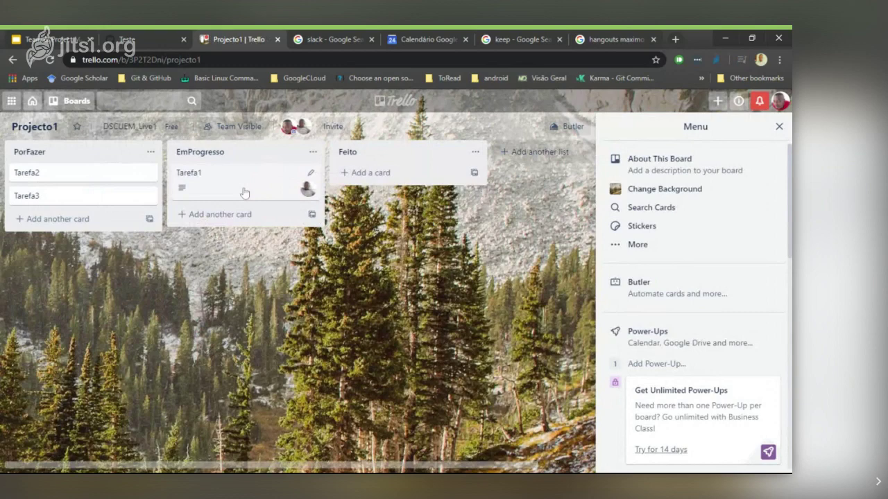
{"action": "left_click", "coordinate": [244, 192]}
{"action": "scroll", "coordinate": [298, 347], "scroll_direction": "down", "scroll_amount": 2}
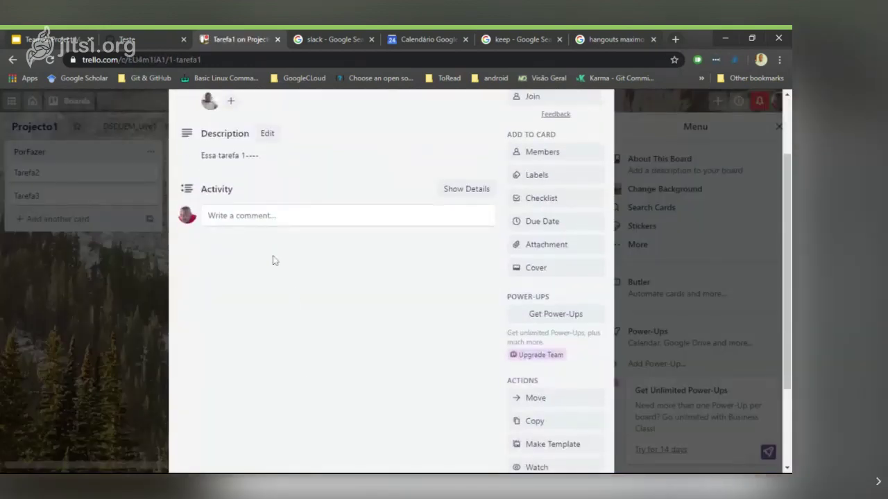
- Look at the activity, due date and attachment options without changing anything, then close the card
{"action": "left_click", "coordinate": [464, 189]}
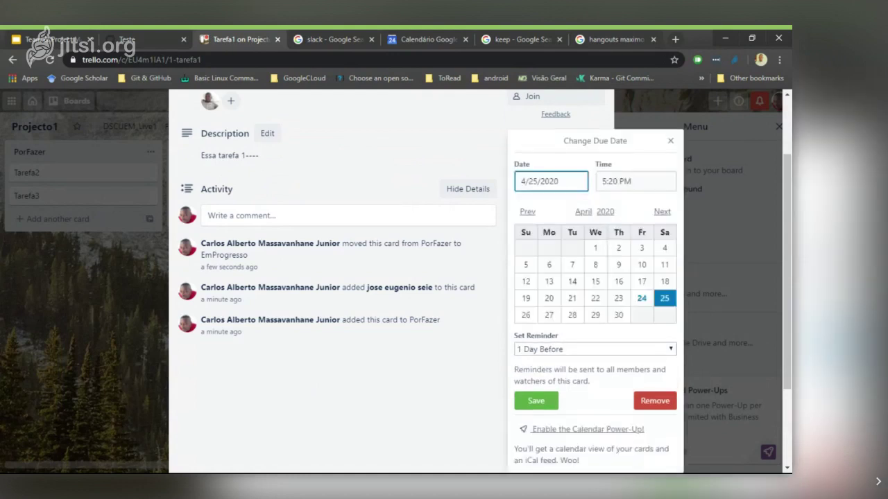
{"action": "left_click", "coordinate": [671, 142]}
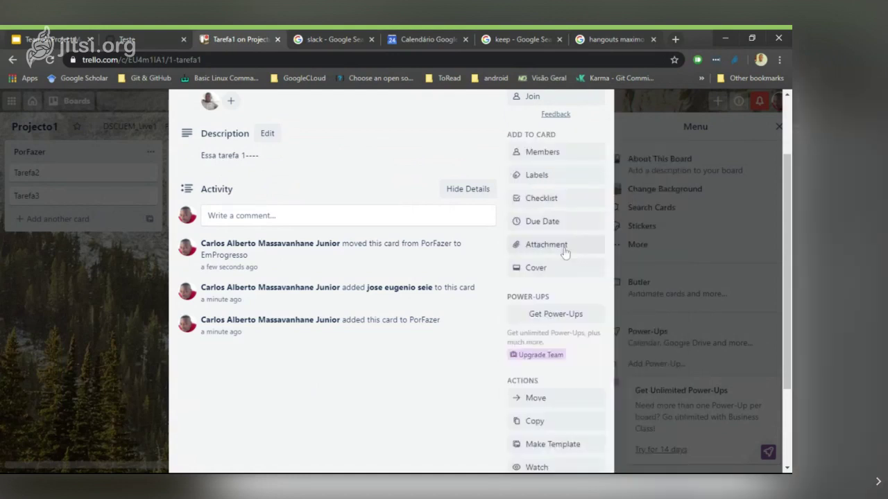
{"action": "left_click", "coordinate": [556, 246]}
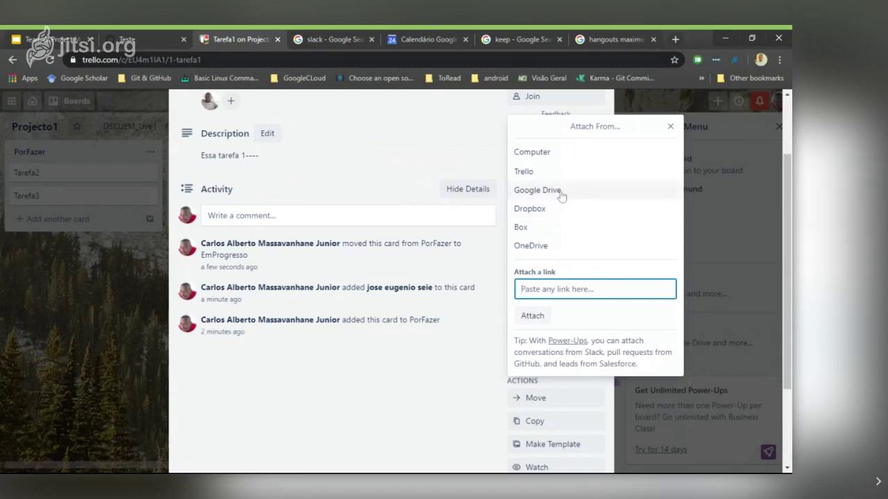
{"action": "left_click", "coordinate": [390, 226]}
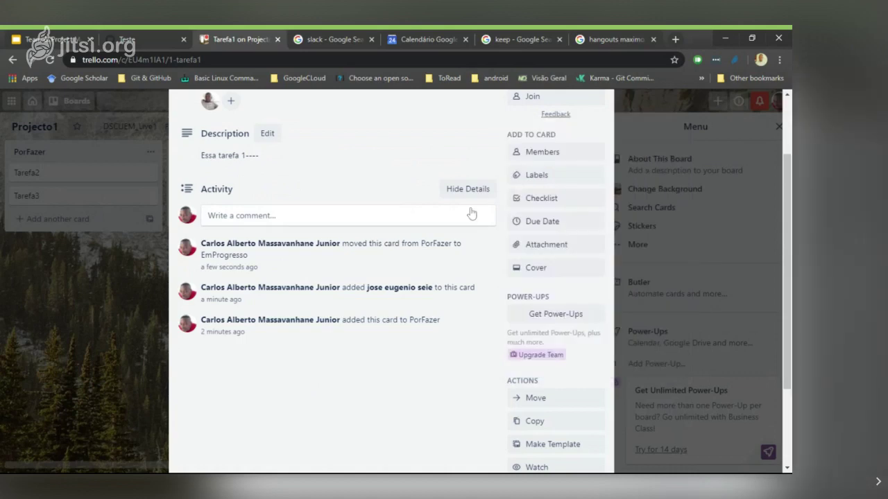
{"action": "scroll", "coordinate": [433, 162], "scroll_direction": "up", "scroll_amount": 2}
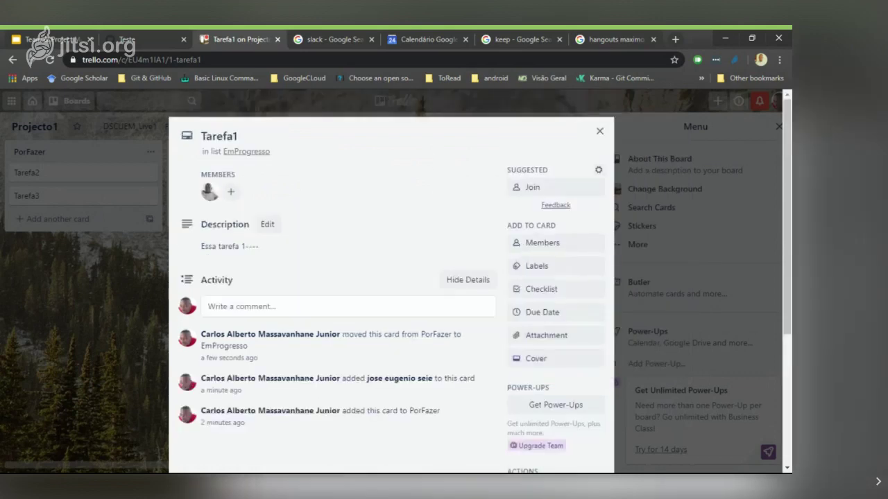
{"action": "left_click", "coordinate": [600, 131]}
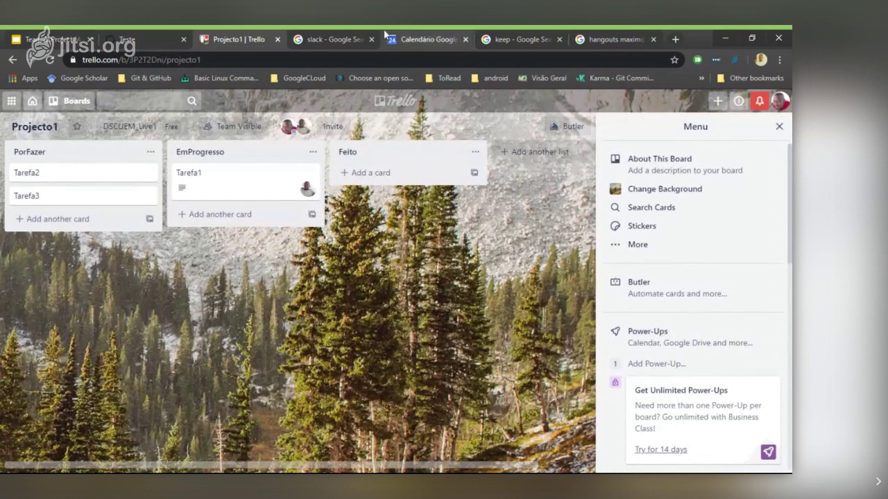
- Go from the Google results to the Slack website and choose to create a new workspace
{"action": "left_click", "coordinate": [336, 39]}
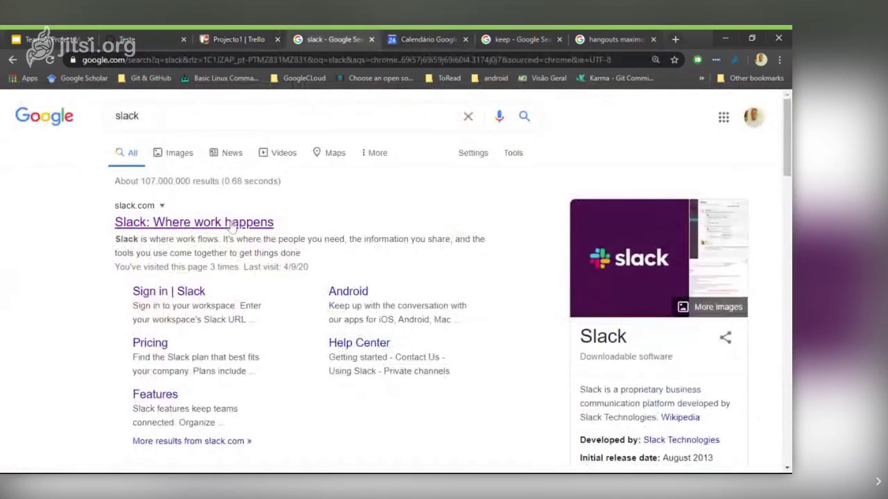
{"action": "left_click", "coordinate": [232, 227]}
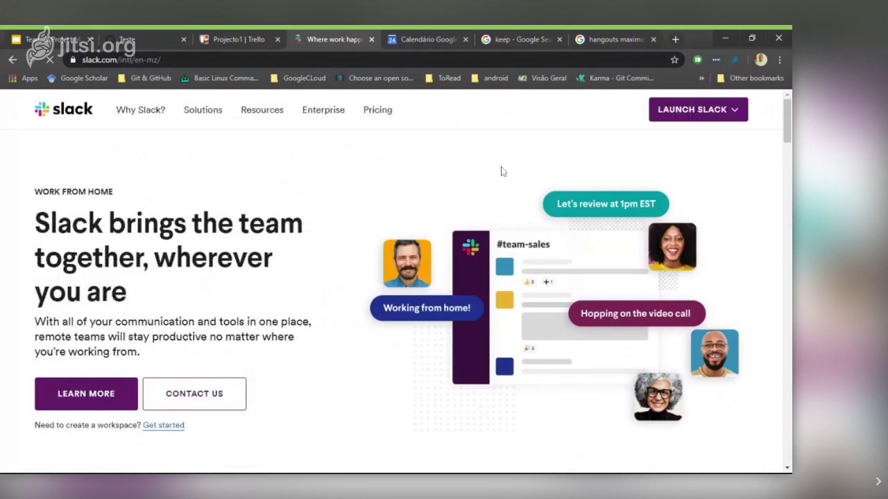
{"action": "left_click", "coordinate": [729, 112]}
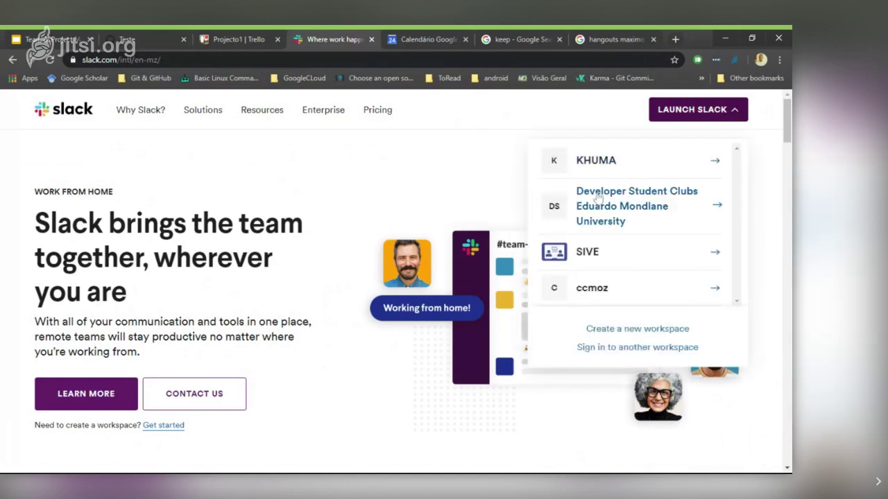
{"action": "scroll", "coordinate": [627, 259], "scroll_direction": "down", "scroll_amount": 2}
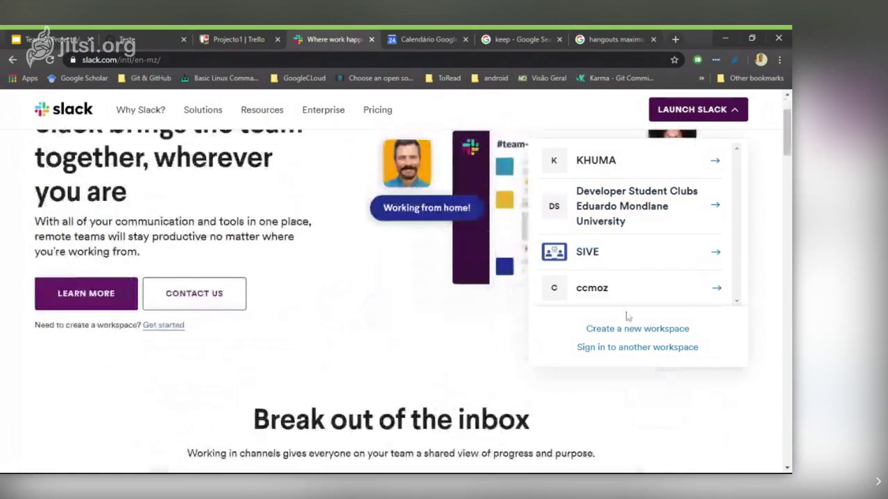
{"action": "left_click", "coordinate": [627, 329]}
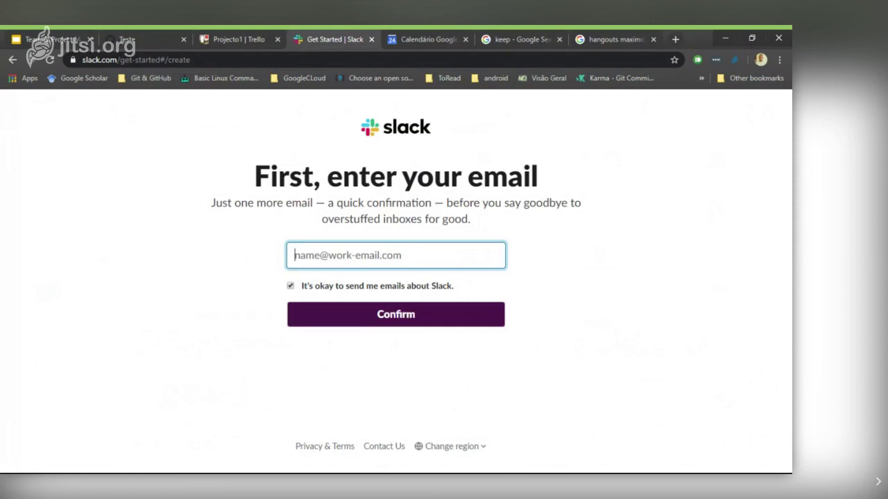
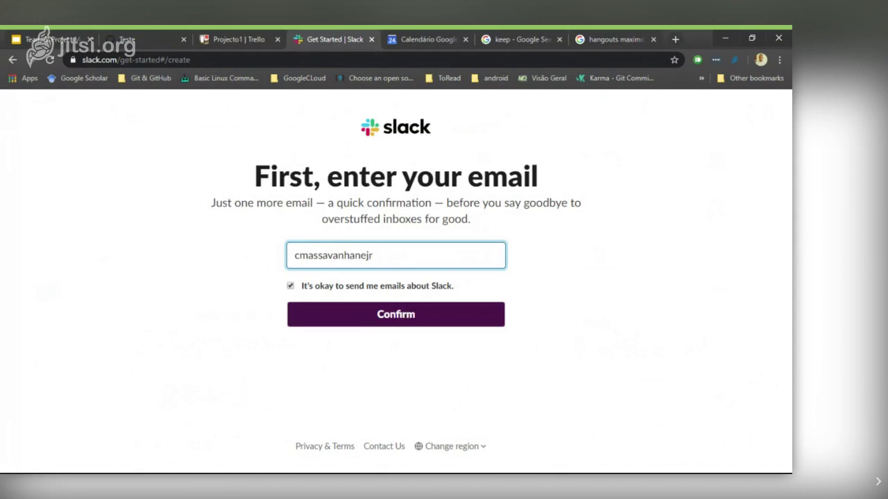
- Enter the account's Gmail address, opt out of Slack marketing emails, and submit it
{"action": "key", "text": "Home"}
{"action": "left_click", "coordinate": [421, 287]}
{"action": "left_click", "coordinate": [439, 313]}
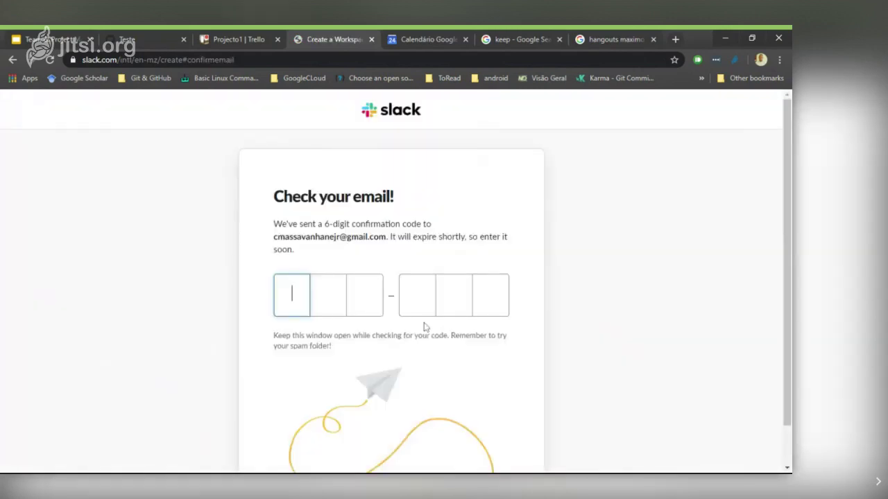
{"action": "scroll", "coordinate": [491, 168], "scroll_direction": "down", "scroll_amount": 1}
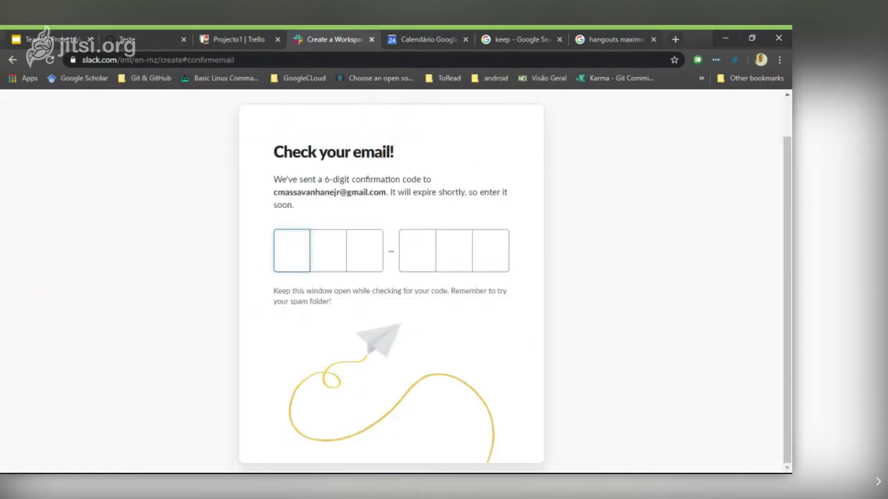
- Load Gmail in a new tab and refresh the inbox
{"action": "left_click", "coordinate": [675, 40]}
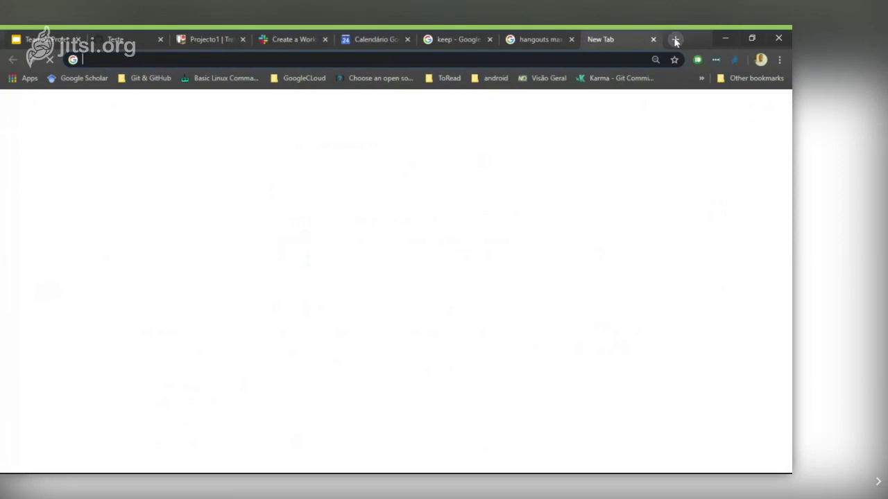
{"action": "type", "text": "gm"}
{"action": "key", "text": "Return"}
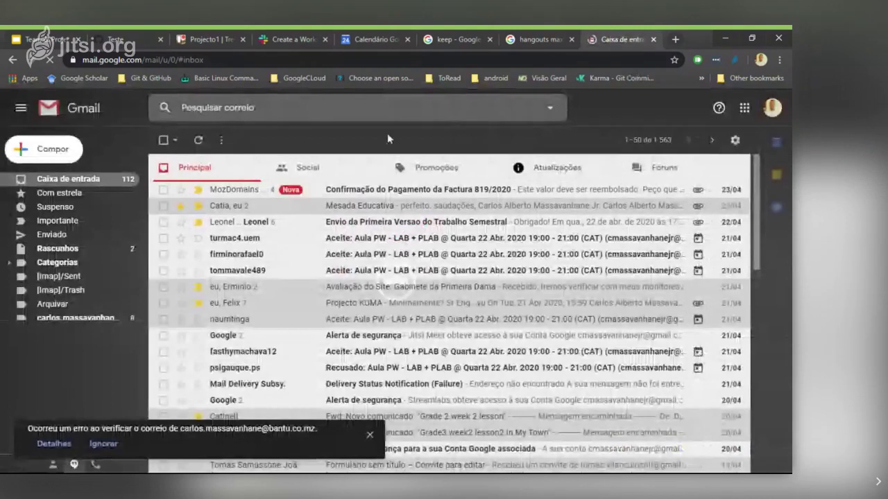
{"action": "left_click", "coordinate": [199, 141]}
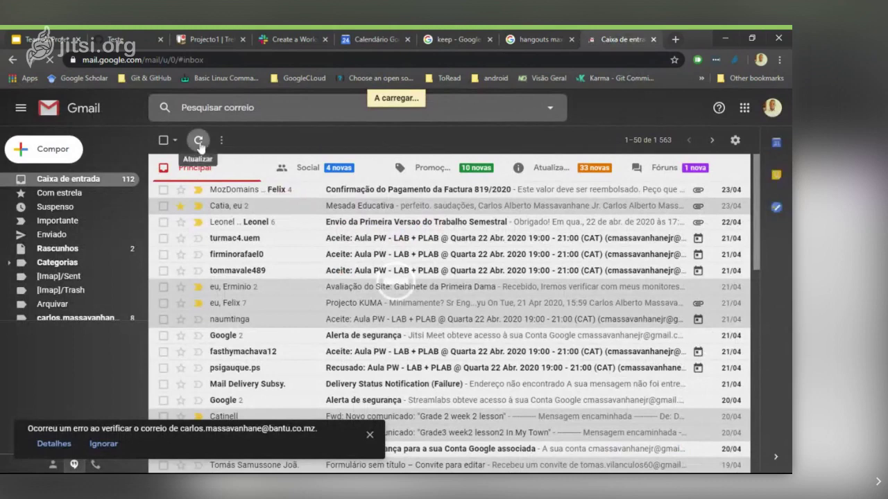
- Check the Atualizações, Principal, Promoções, Fóruns and Social categories for the Slack email
{"action": "left_click", "coordinate": [547, 168]}
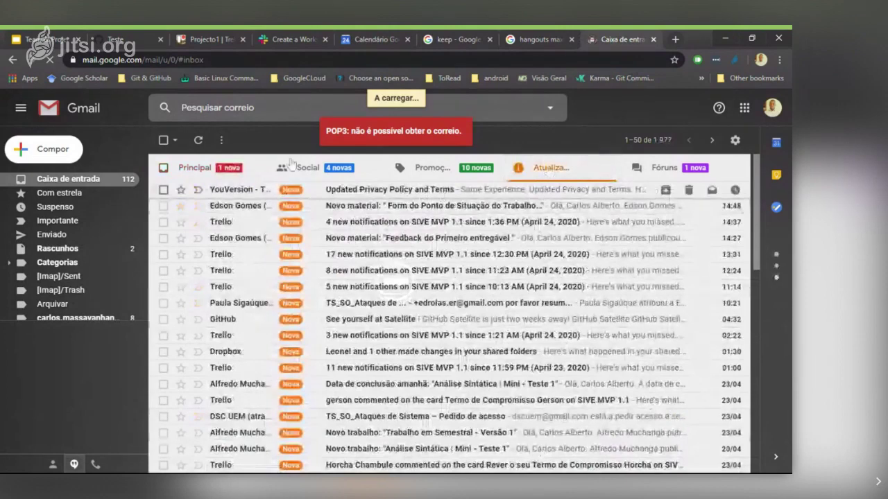
{"action": "left_click", "coordinate": [232, 167]}
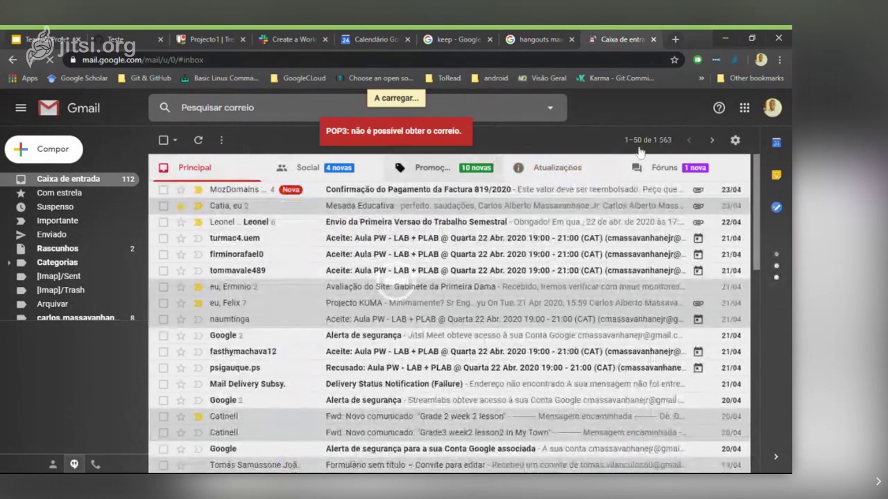
{"action": "left_click", "coordinate": [463, 179]}
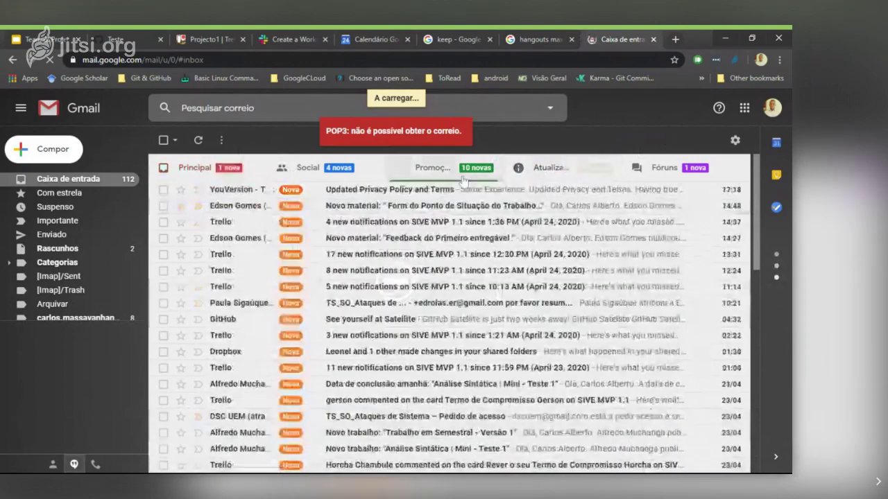
{"action": "left_click", "coordinate": [548, 170]}
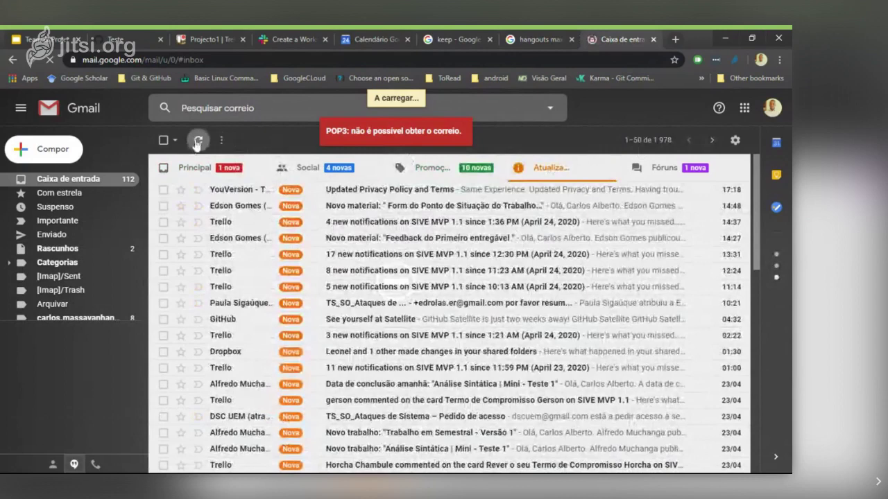
{"action": "left_click", "coordinate": [198, 142]}
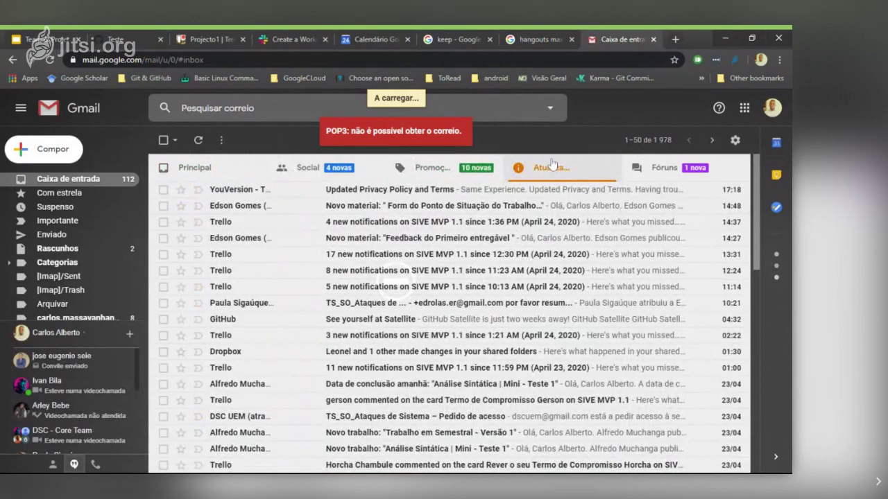
{"action": "left_click", "coordinate": [669, 170]}
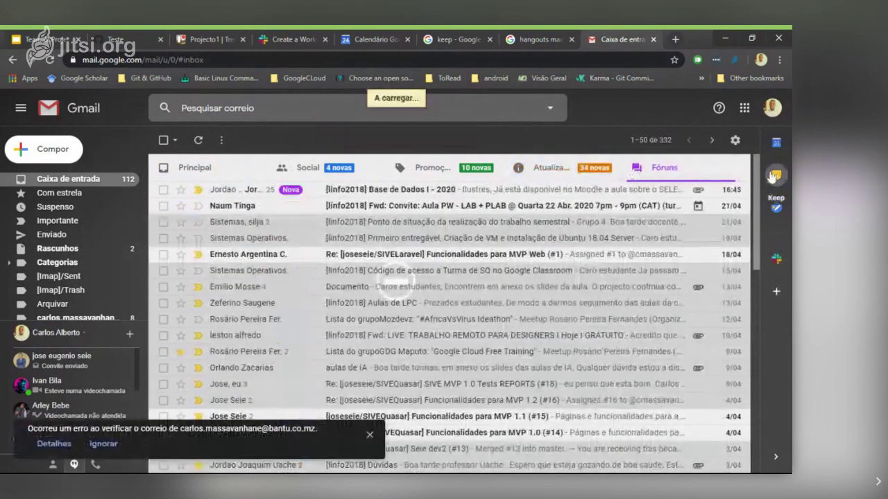
{"action": "left_click", "coordinate": [304, 166]}
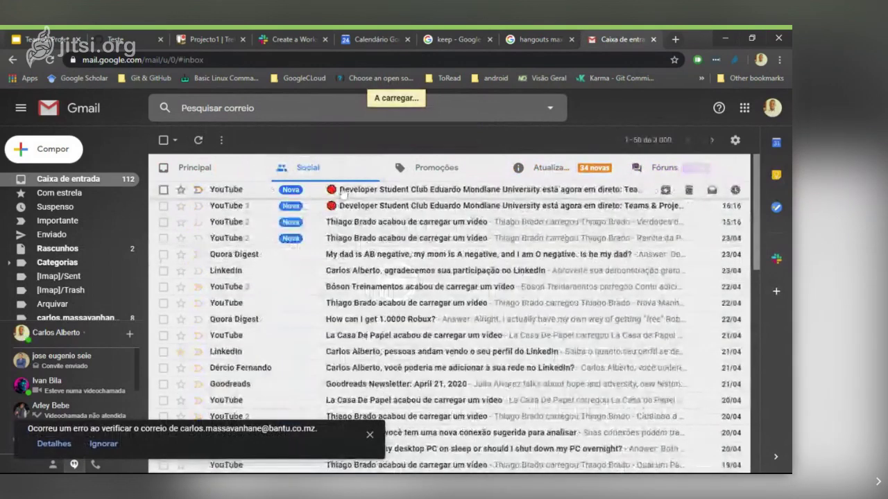
{"action": "left_click", "coordinate": [550, 168]}
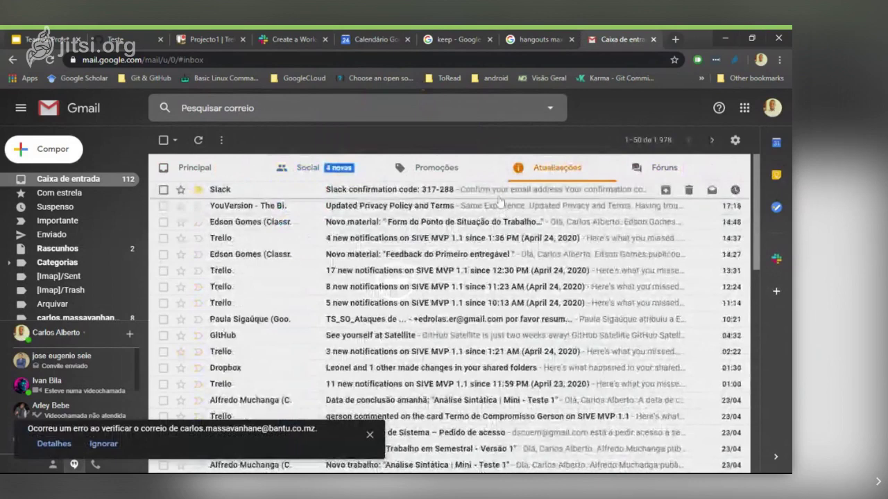
- Open the Slack confirmation email, select its code, and return to the Slack tab
{"action": "left_click", "coordinate": [502, 195]}
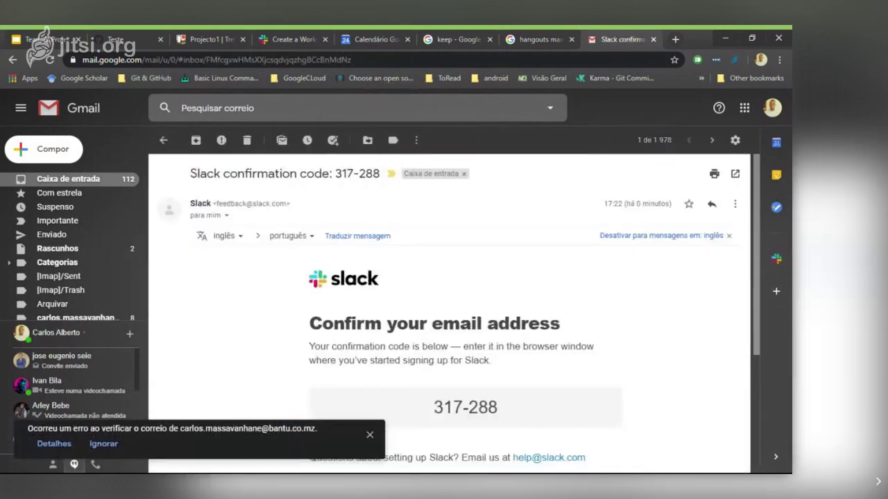
{"action": "left_click_drag", "start_coordinate": [333, 174], "coordinate": [381, 174]}
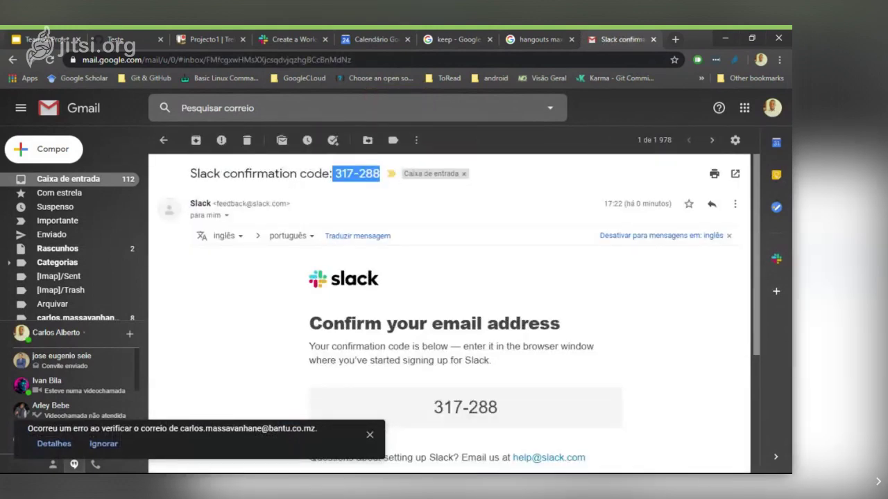
{"action": "left_click", "coordinate": [291, 40]}
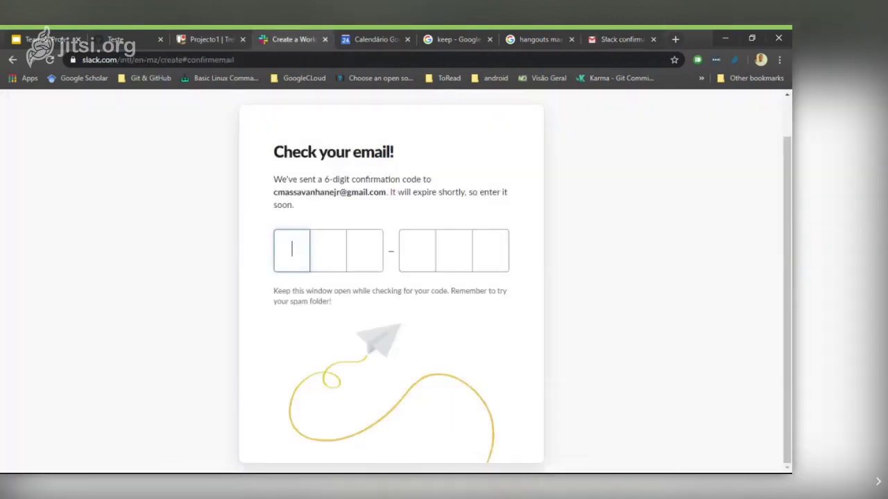
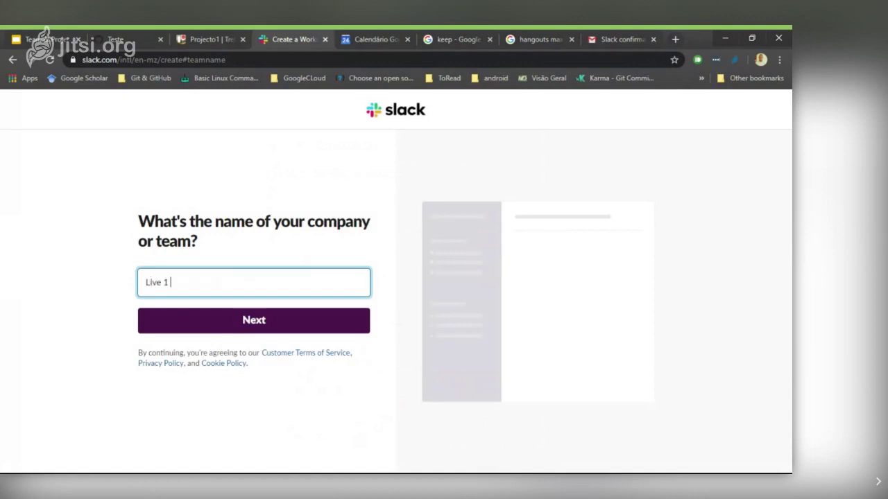
- Paste the confirmation code and name the workspace 'Live 1 DSC UEM'
{"action": "left_click", "coordinate": [255, 323]}
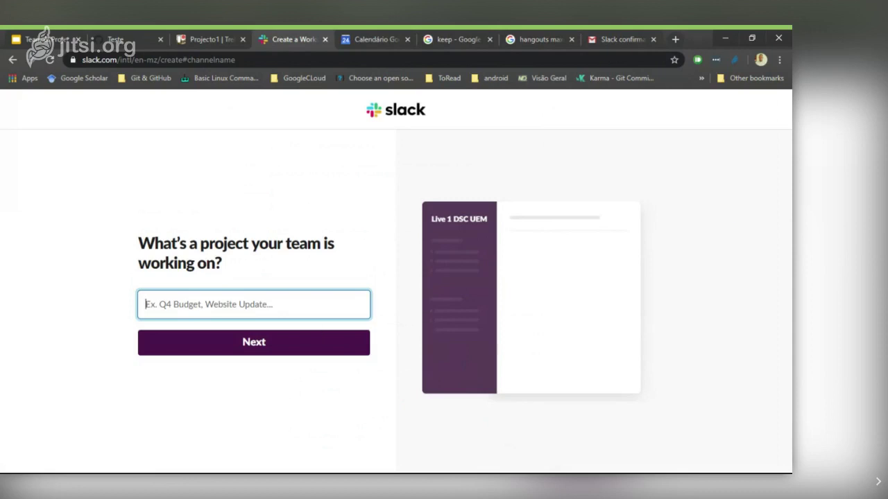
- Replace the rejected project name 'Geral' with 'Projecto Lives no youtube' and skip inviting teammates
{"action": "type", "text": "Geral"}
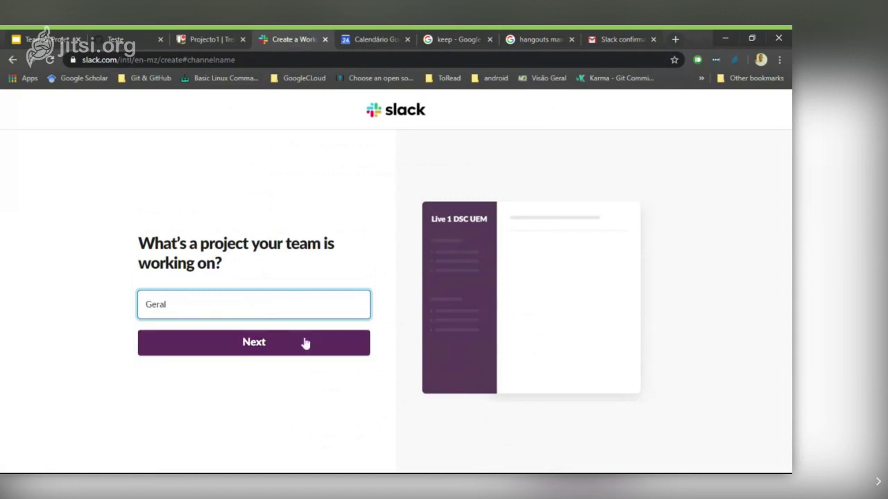
{"action": "left_click", "coordinate": [306, 343]}
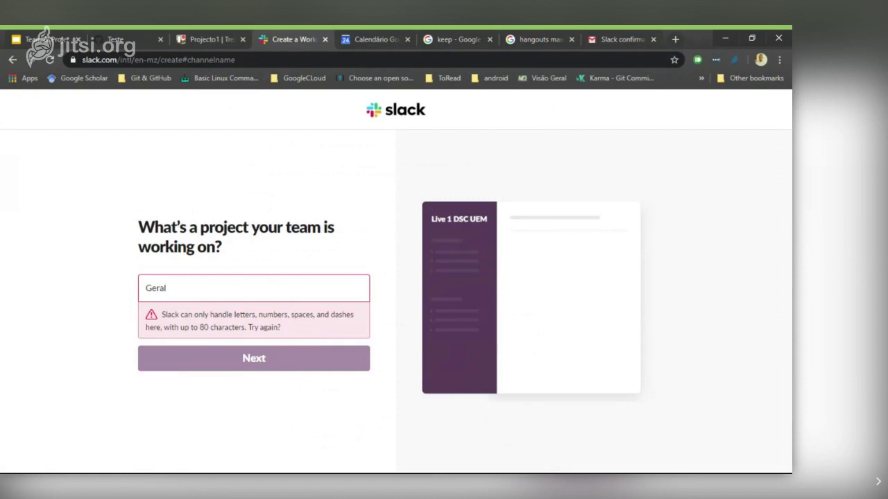
{"action": "left_click_drag", "start_coordinate": [174, 288], "coordinate": [116, 298]}
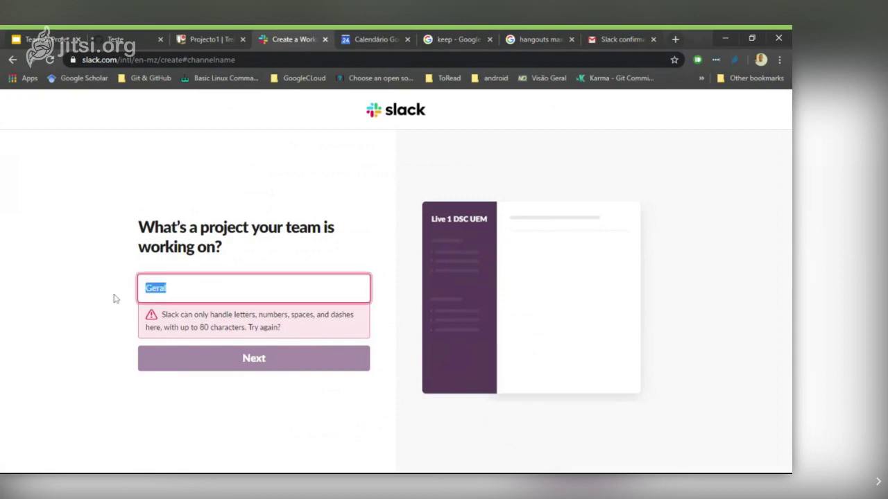
{"action": "key", "text": "BackSpace"}
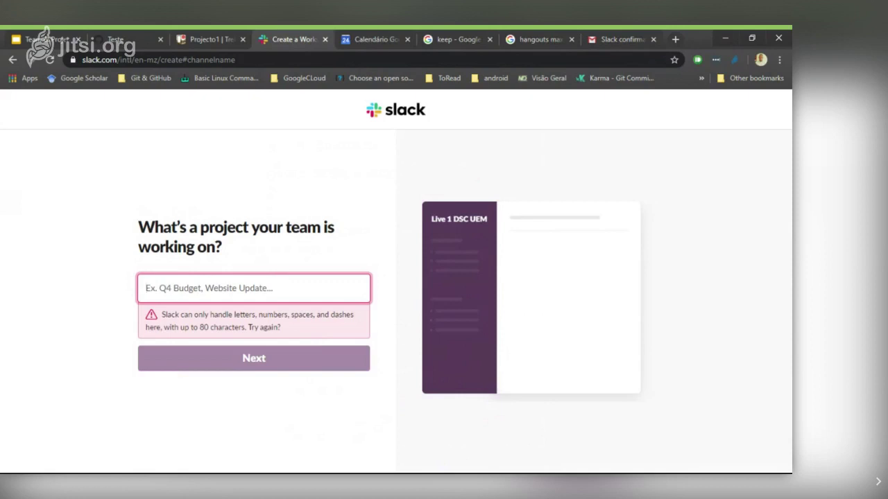
{"action": "type", "text": "Pr"}
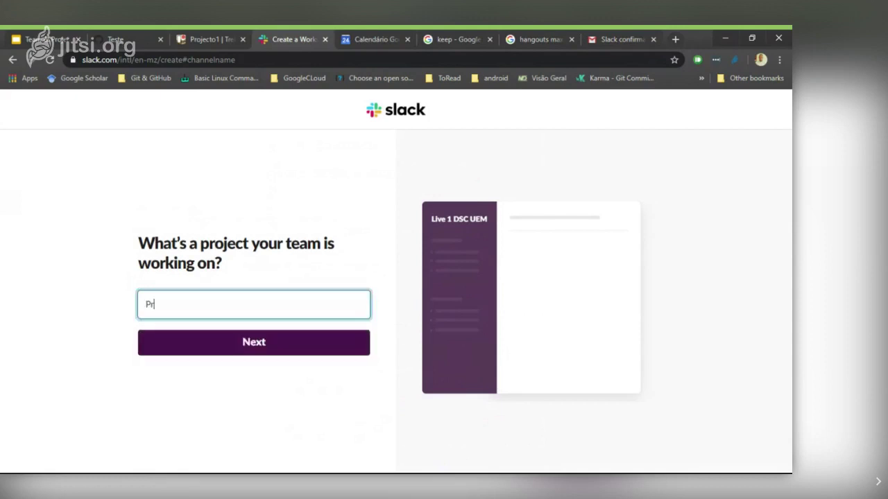
{"action": "type", "text": "ojecto Lives no youtube"}
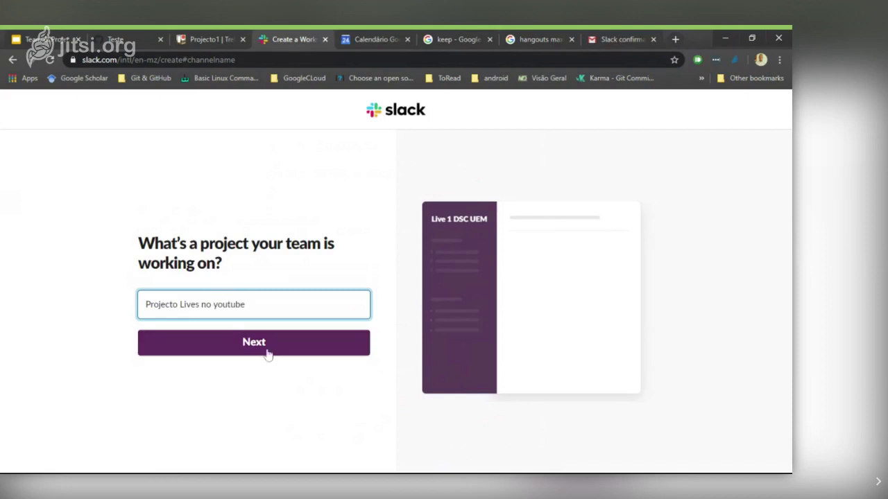
{"action": "left_click", "coordinate": [268, 354]}
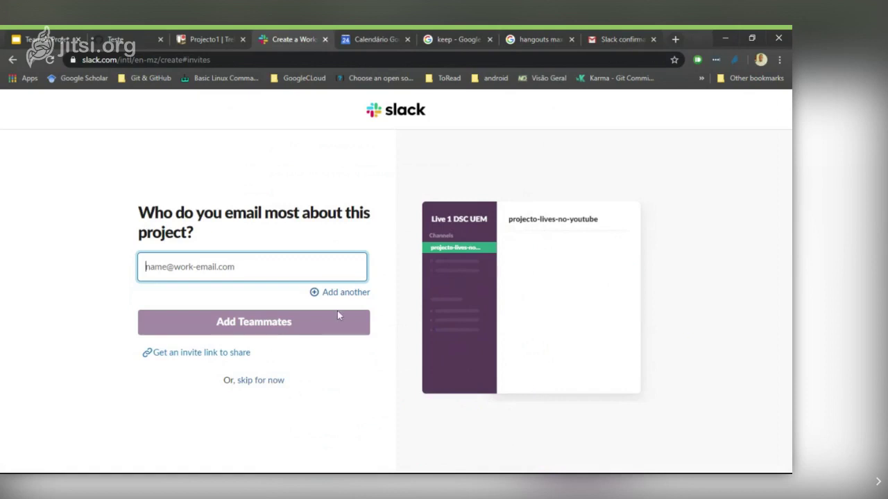
{"action": "left_click", "coordinate": [269, 380]}
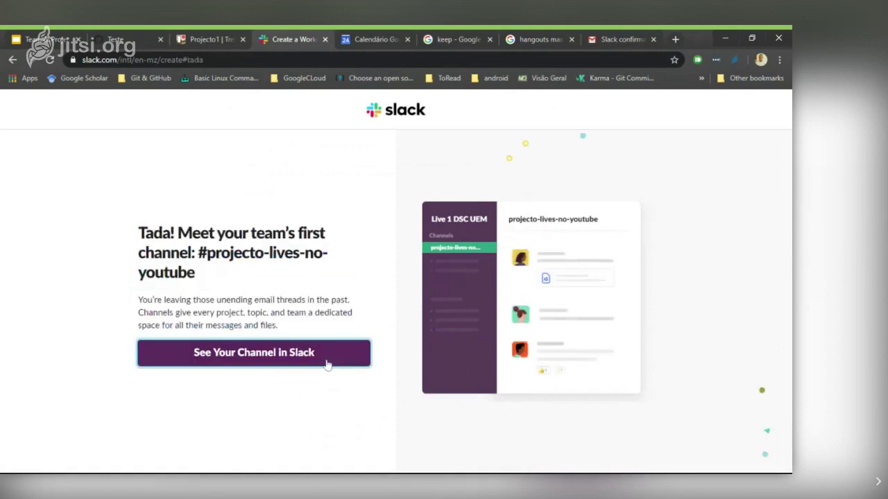
- Open the new channel and start filling the invite card with a teammate's name and e-mail, then erase it
{"action": "left_click", "coordinate": [326, 360]}
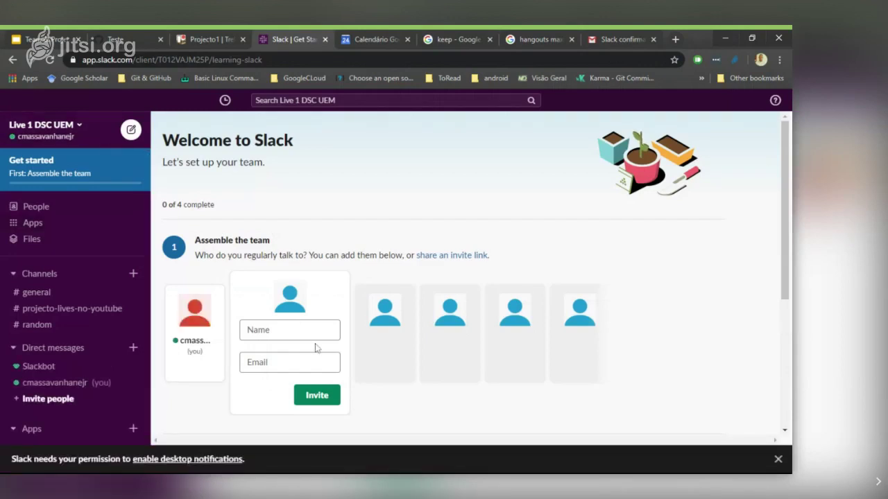
{"action": "left_click", "coordinate": [281, 323]}
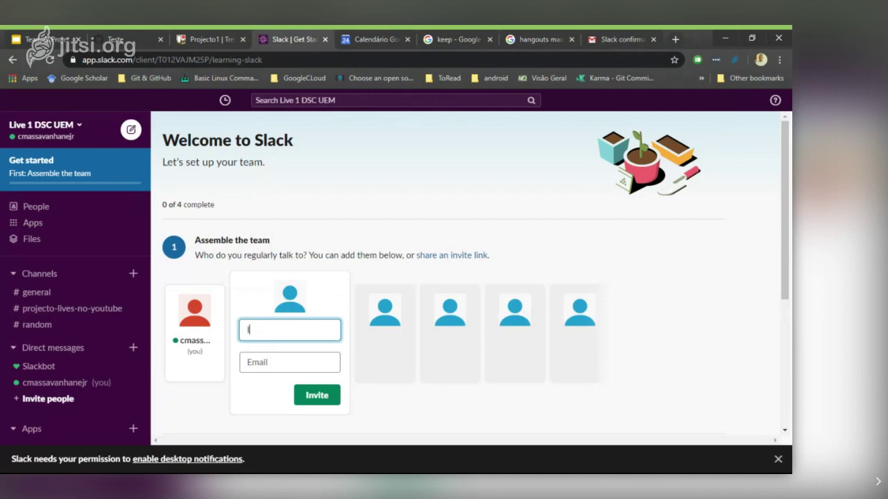
{"action": "left_click", "coordinate": [278, 362]}
{"action": "left_click", "coordinate": [248, 362]}
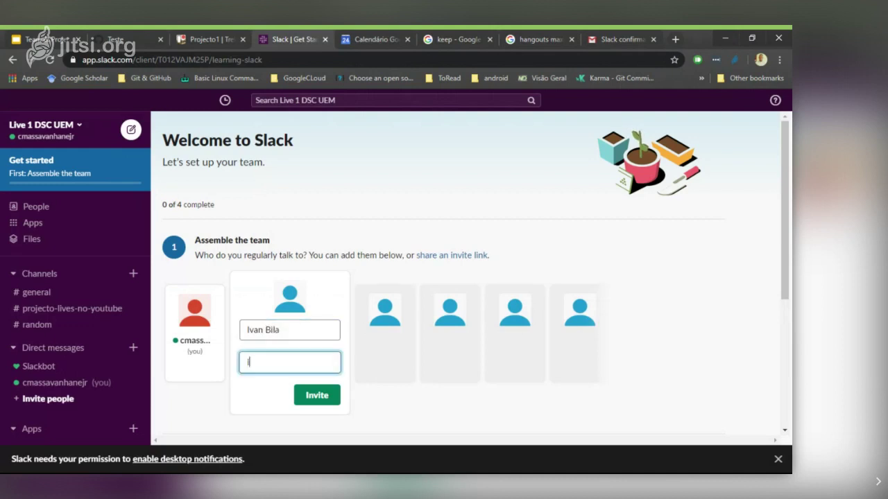
{"action": "type", "text": "ivanbi"}
{"action": "key", "text": "BackSpace"}
{"action": "key", "text": "BackSpace"}
{"action": "key", "text": "BackSpace"}
{"action": "key", "text": "BackSpace"}
{"action": "key", "text": "BackSpace"}
{"action": "key", "text": "BackSpace"}
- Glance at the workspace menu, then view #general, #projecto-lives-no-youtube, #random and the People list
{"action": "left_click", "coordinate": [83, 130]}
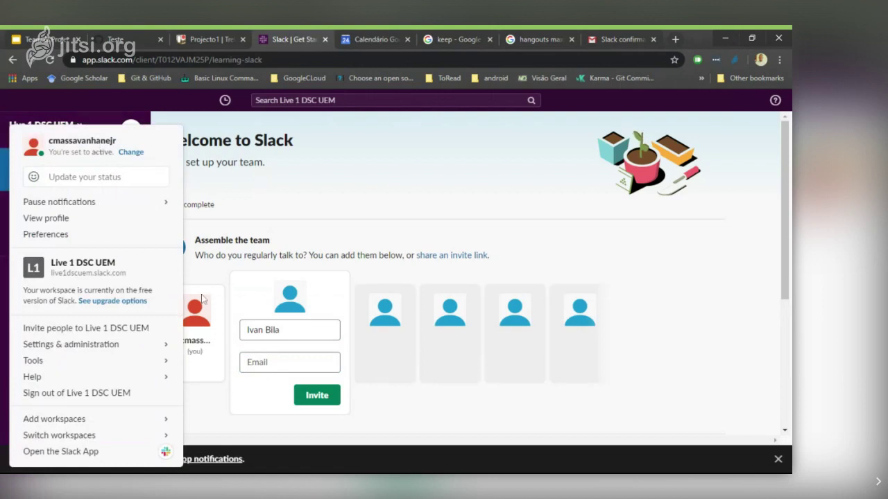
{"action": "mouse_move", "coordinate": [135, 361]}
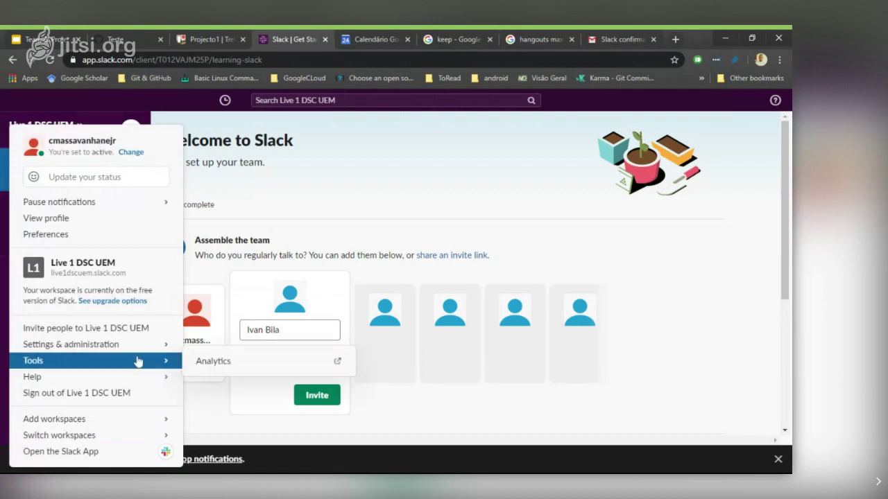
{"action": "left_click", "coordinate": [242, 204]}
{"action": "scroll", "coordinate": [76, 357], "scroll_direction": "down", "scroll_amount": 1}
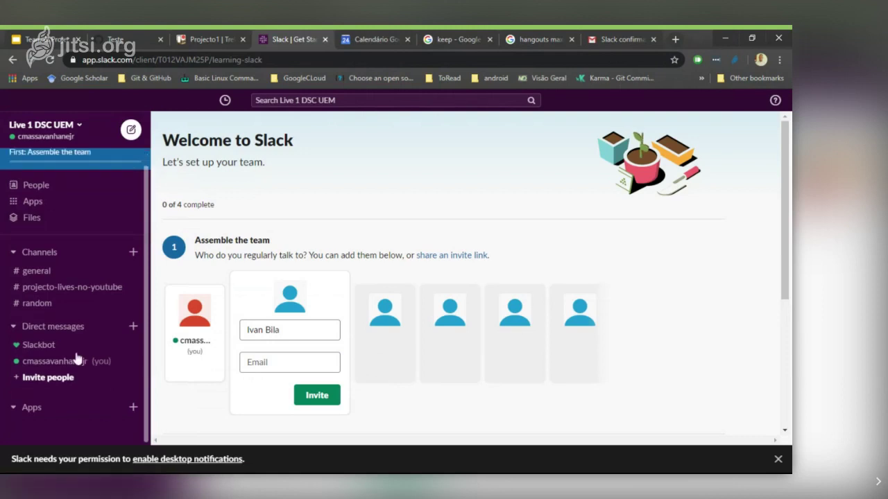
{"action": "left_click", "coordinate": [45, 275]}
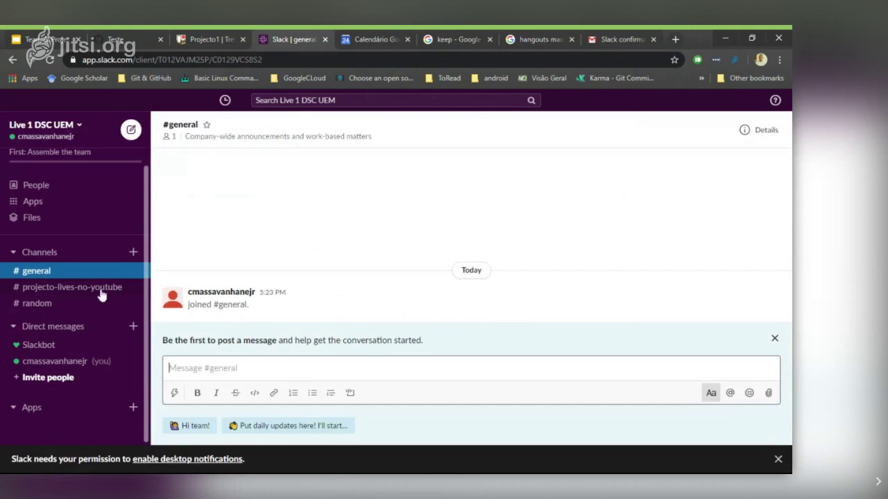
{"action": "left_click", "coordinate": [104, 291]}
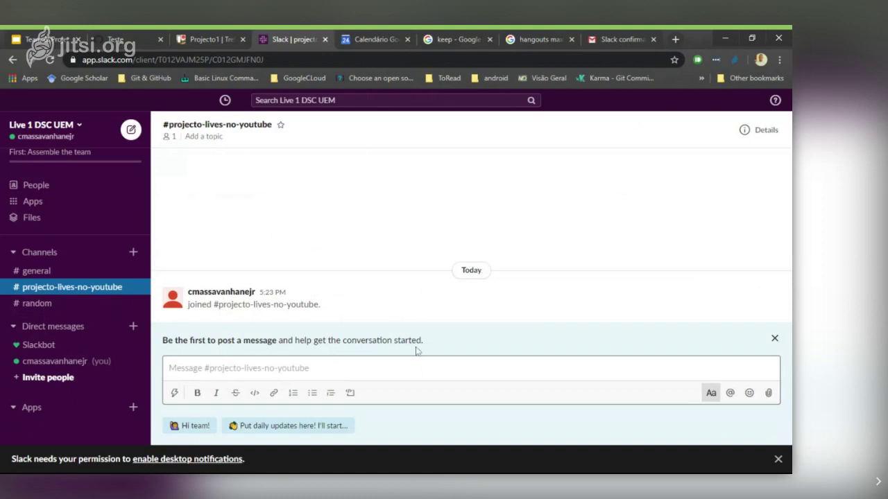
{"action": "left_click", "coordinate": [49, 308]}
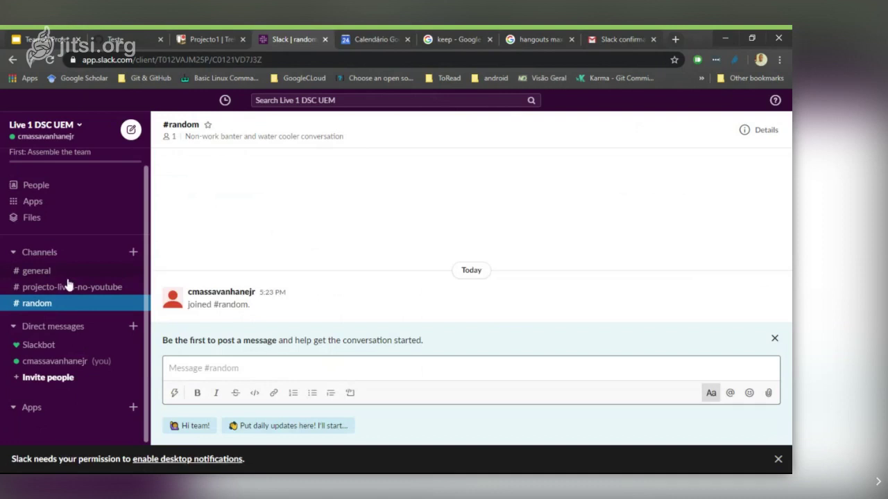
{"action": "left_click", "coordinate": [64, 193]}
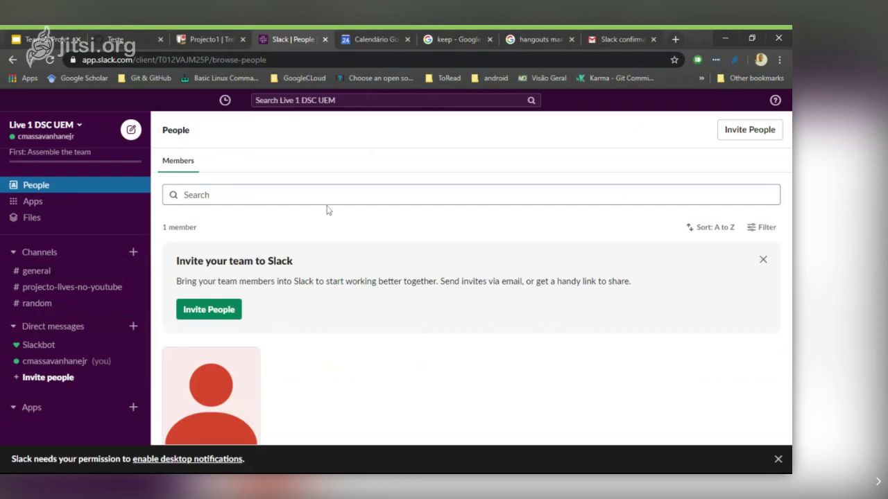
- From the workspace menu, add a new workspace and reach the find-your-workspace-by-e-mail page
{"action": "scroll", "coordinate": [139, 208], "scroll_direction": "up", "scroll_amount": 1}
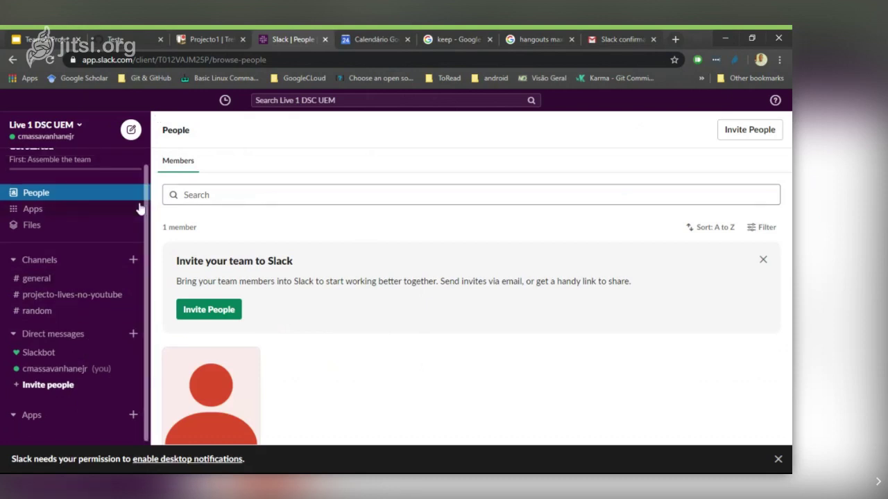
{"action": "scroll", "coordinate": [139, 209], "scroll_direction": "up", "scroll_amount": 1}
{"action": "left_click", "coordinate": [86, 137]}
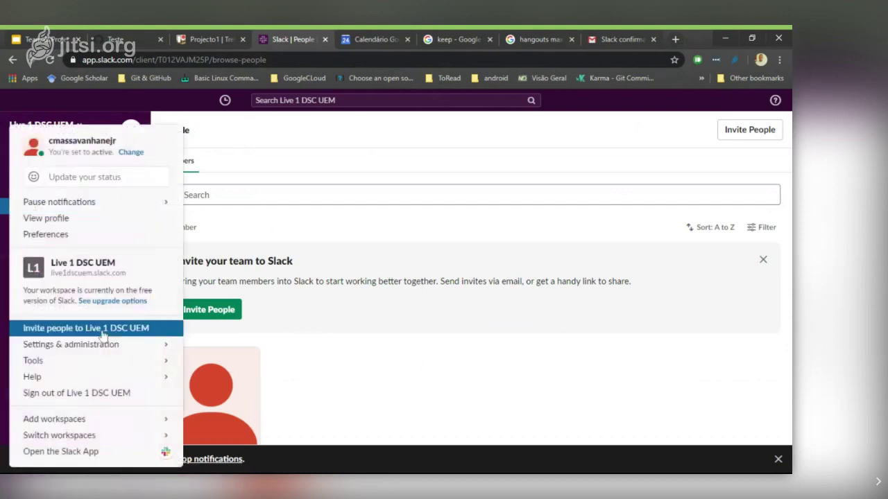
{"action": "mouse_move", "coordinate": [133, 421]}
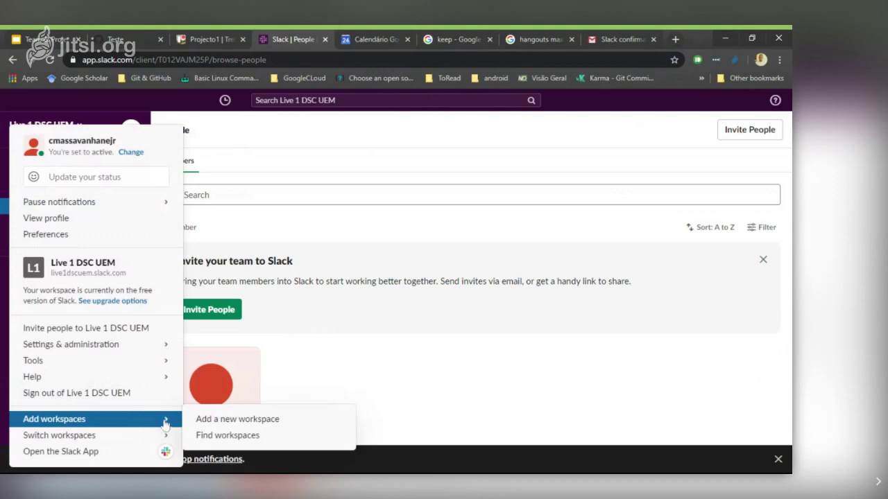
{"action": "left_click", "coordinate": [208, 421]}
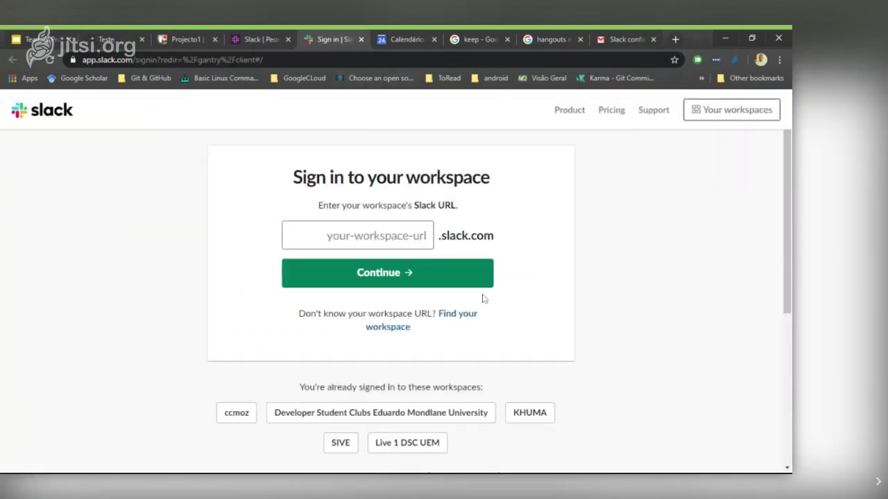
{"action": "left_click", "coordinate": [465, 321]}
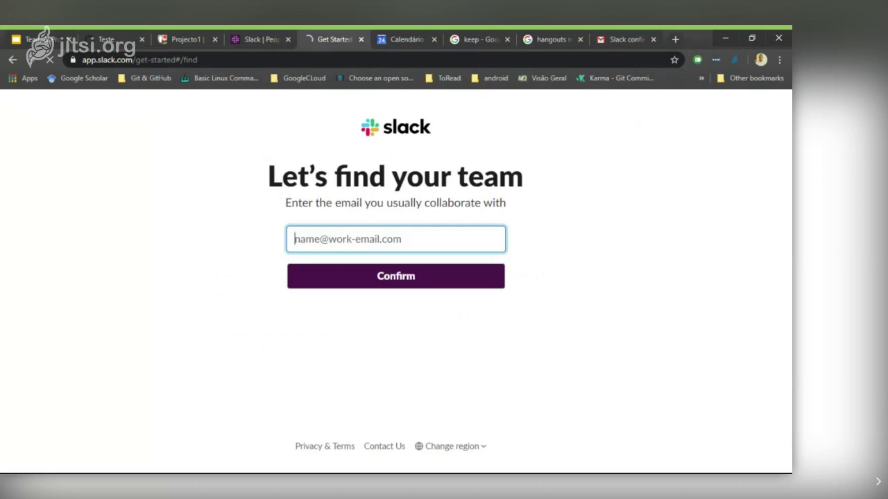
- Leave the e-mail field empty and switch to the Google Calendar day view
{"action": "type", "text": "i"}
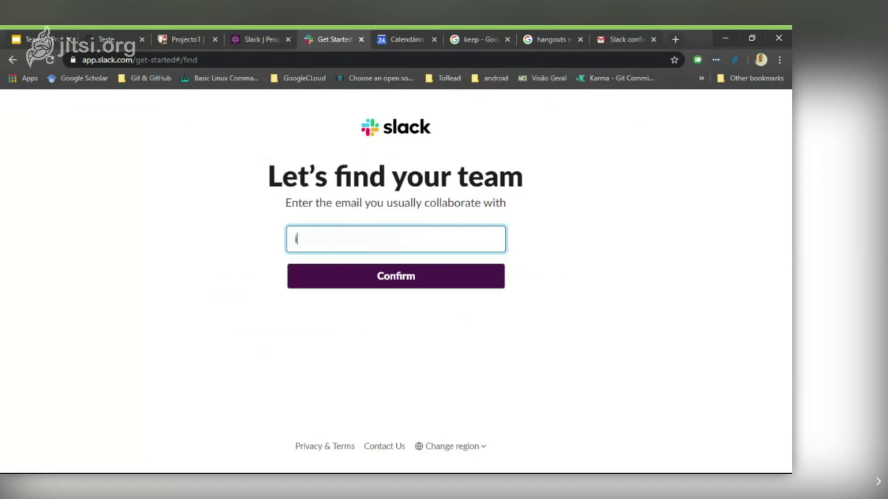
{"action": "key", "text": "BackSpace"}
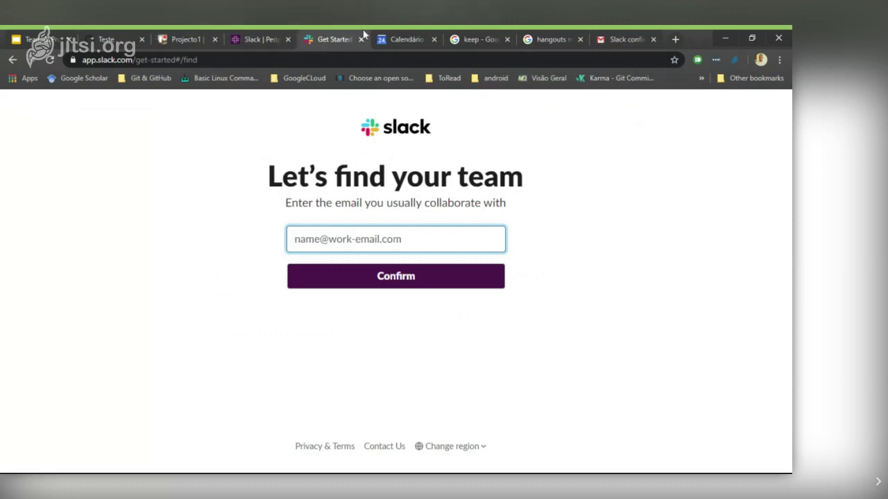
{"action": "left_click", "coordinate": [404, 39]}
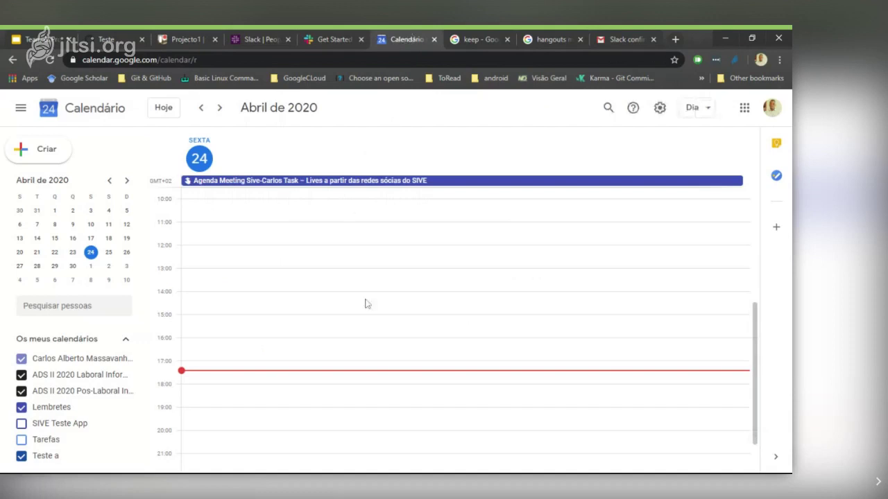
{"action": "scroll", "coordinate": [366, 304], "scroll_direction": "down", "scroll_amount": 2}
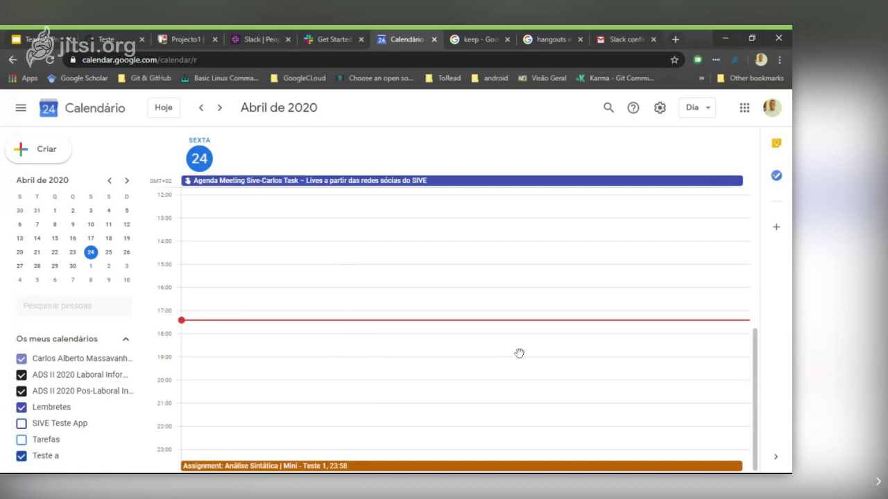
{"action": "left_click", "coordinate": [471, 43]}
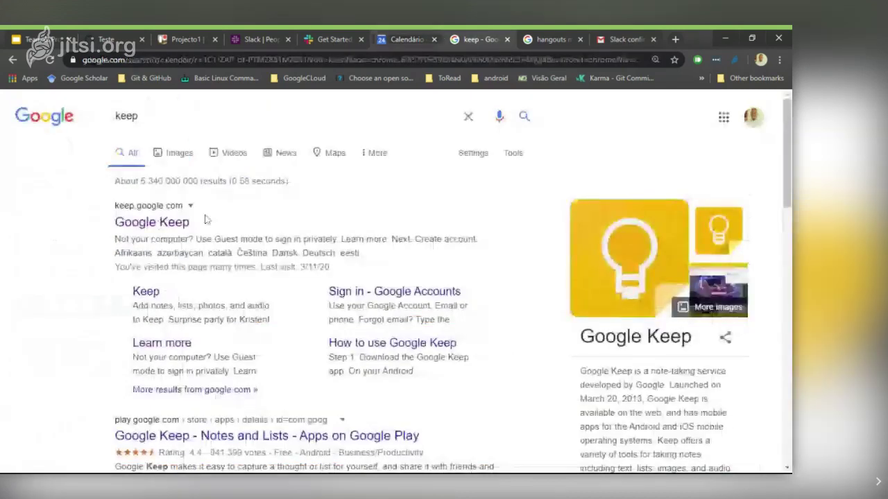
{"action": "left_click", "coordinate": [51, 61]}
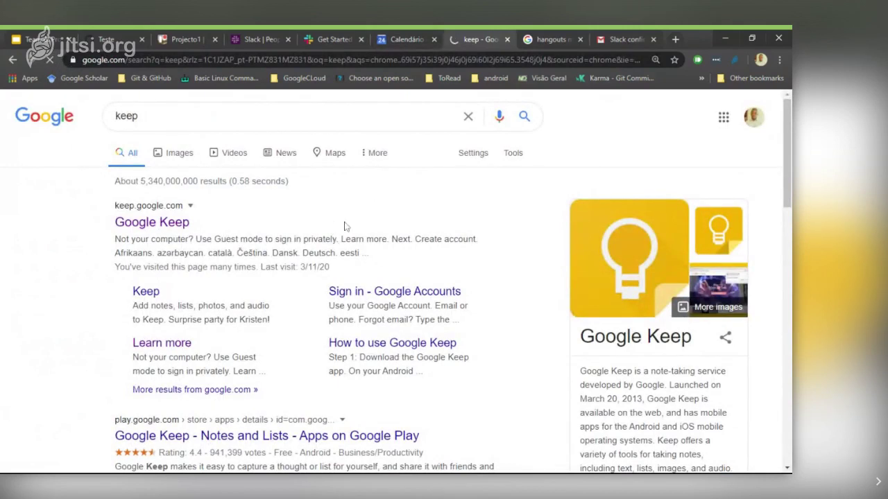
{"action": "left_click", "coordinate": [402, 39]}
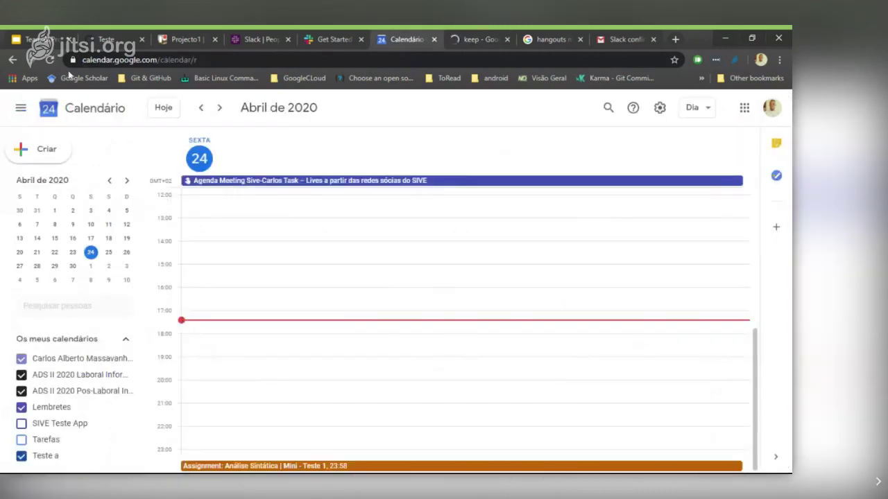
{"action": "left_click", "coordinate": [50, 60]}
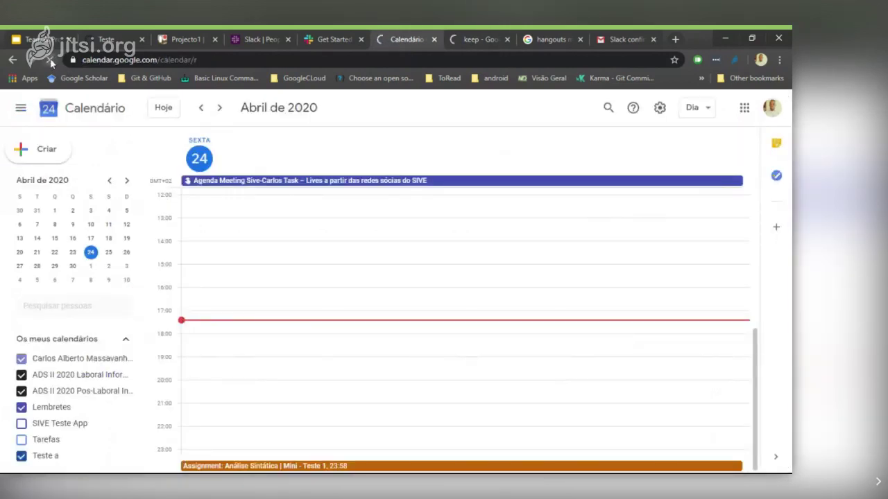